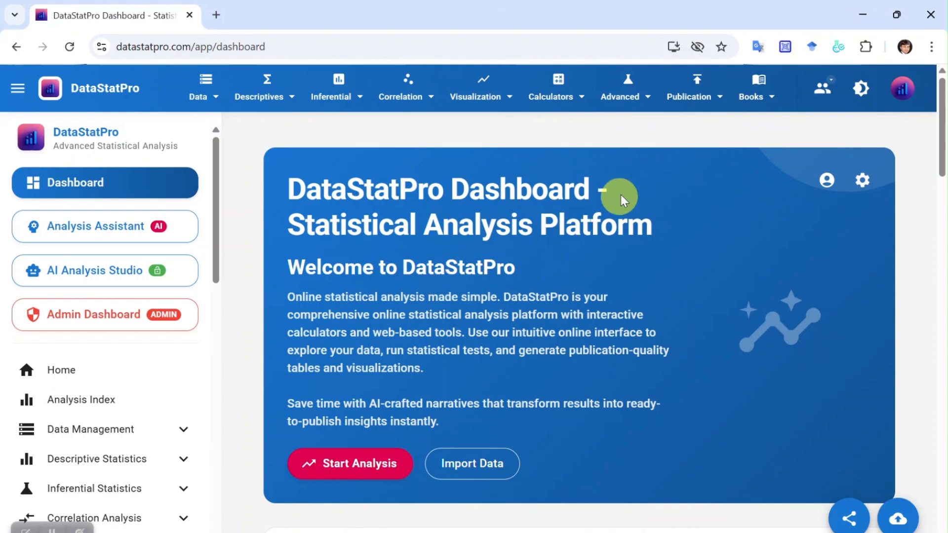
Browse the Publication Ready tools, from results management and research design to the academic tables.
left_click(720, 96)
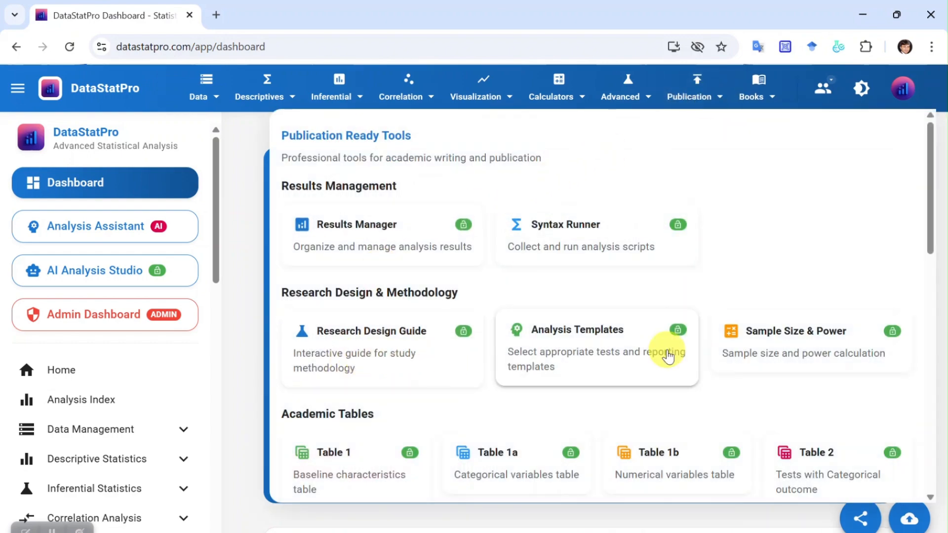
scroll(666, 356, "down", 5)
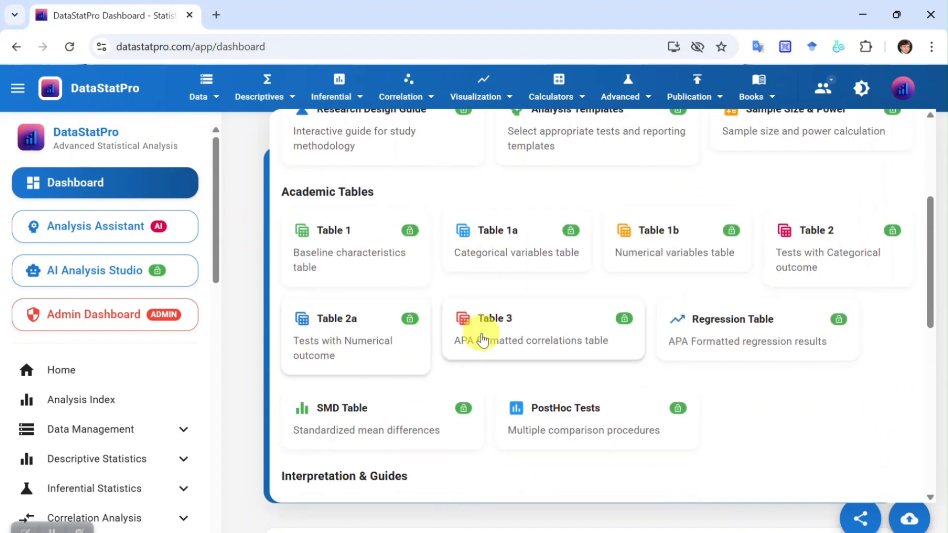
scroll(727, 379, "down", 10)
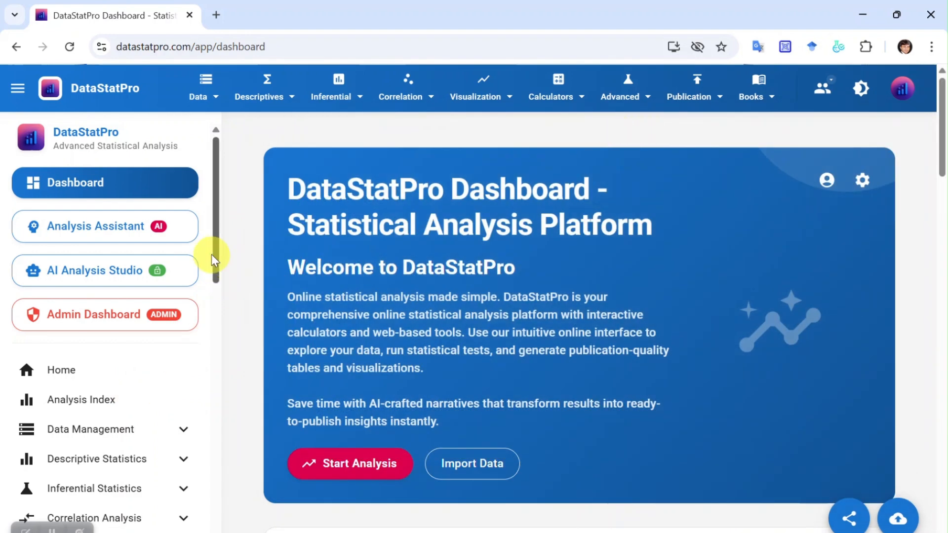
Expand the Publication Ready section and its Tables and Analysis Tools groups to examine the tools they contain.
left_click_drag(214, 258, 213, 388)
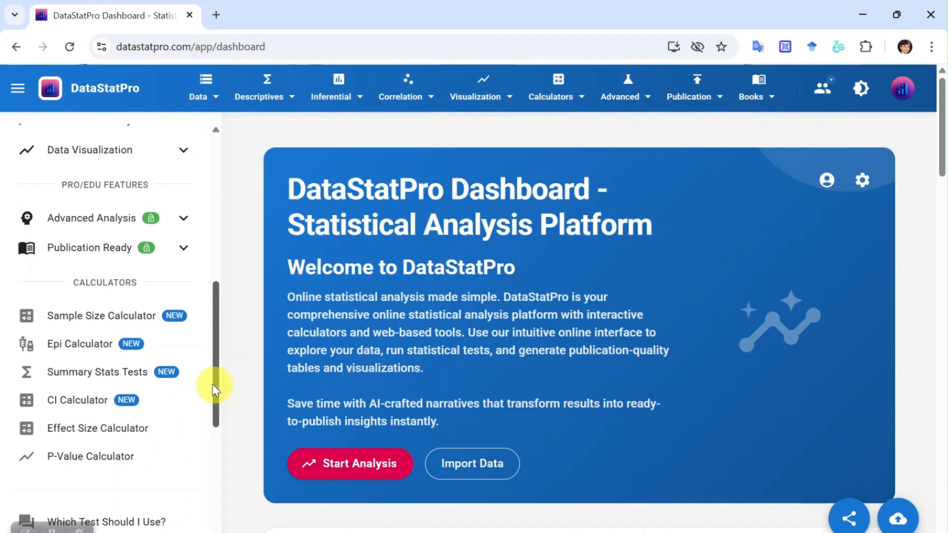
left_click(184, 248)
left_click_drag(215, 307, 215, 352)
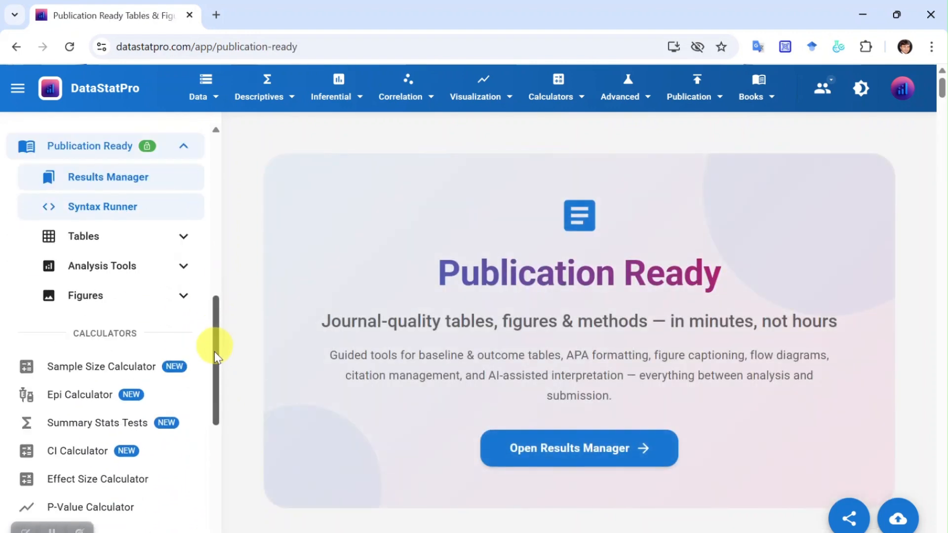
scroll(191, 328, "down", 3)
scroll(170, 286, "up", 2)
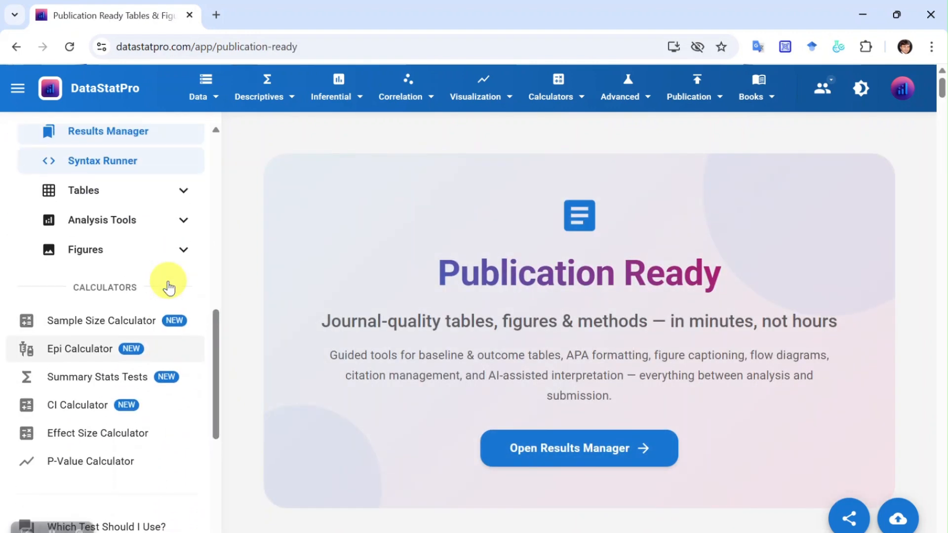
left_click(184, 193)
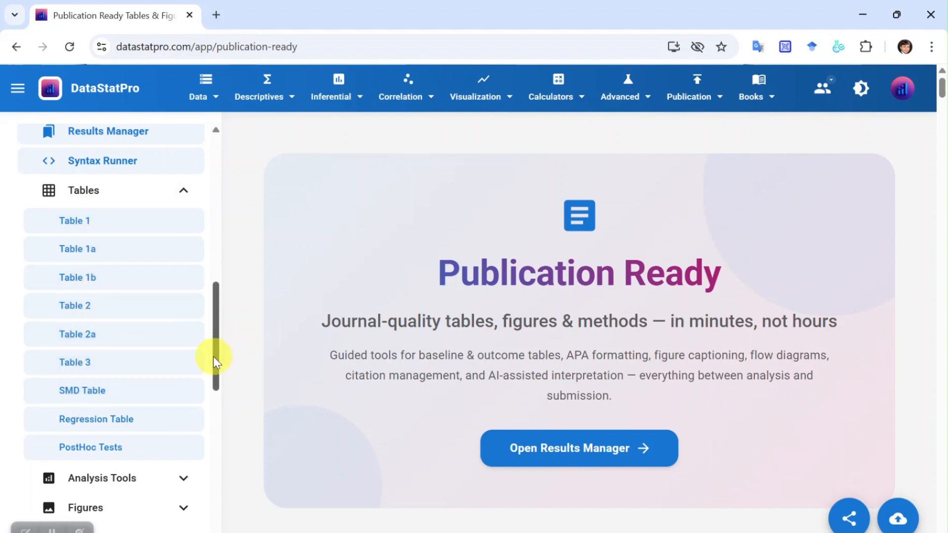
left_click_drag(214, 358, 218, 415)
left_click(184, 257)
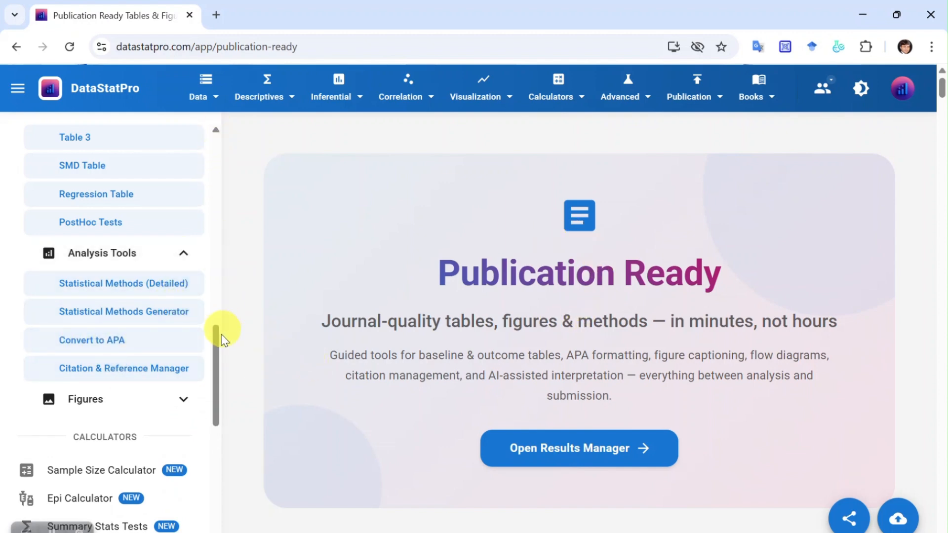
left_click_drag(216, 340, 216, 336)
Open the Convert to APA tool from the Writing & Formatting group of the publication tools.
left_click(716, 94)
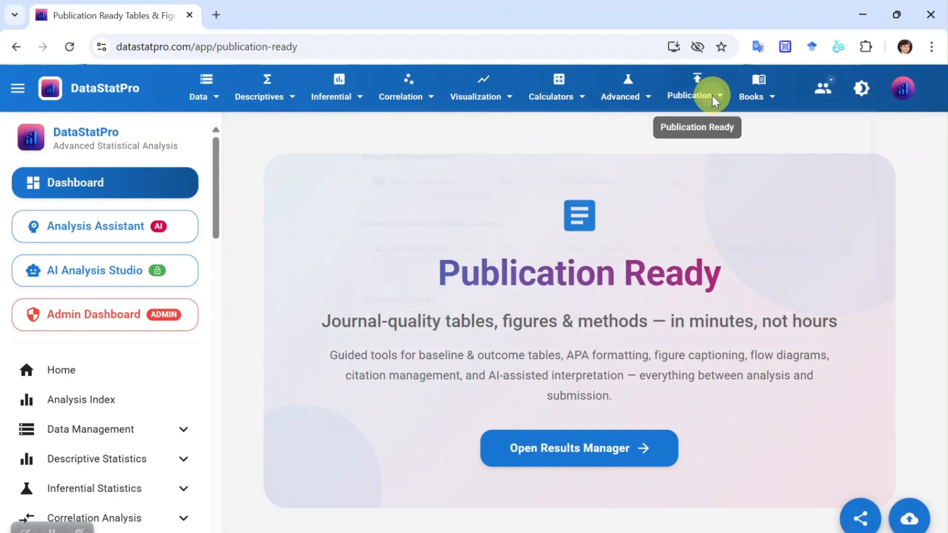
left_click(712, 96)
scroll(716, 267, "down", 2)
scroll(716, 269, "down", 6)
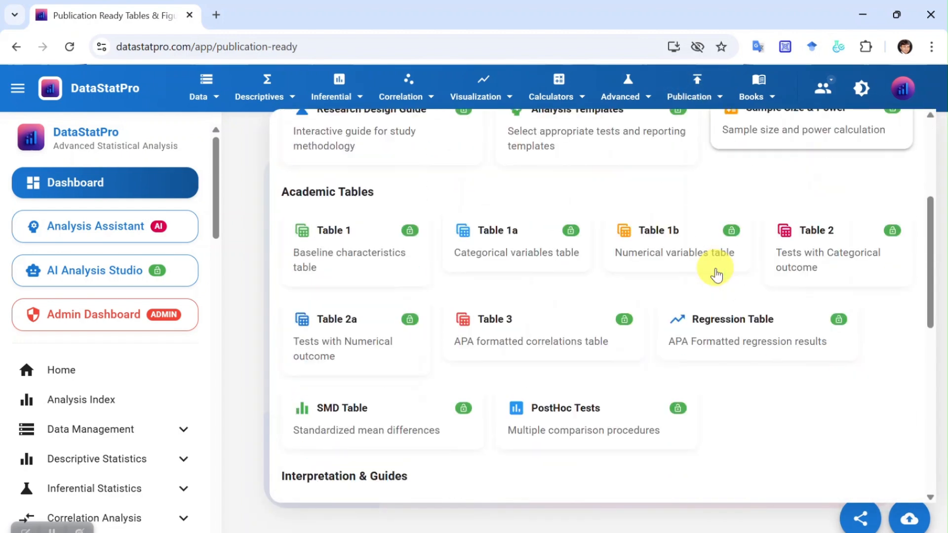
scroll(717, 274, "down", 1)
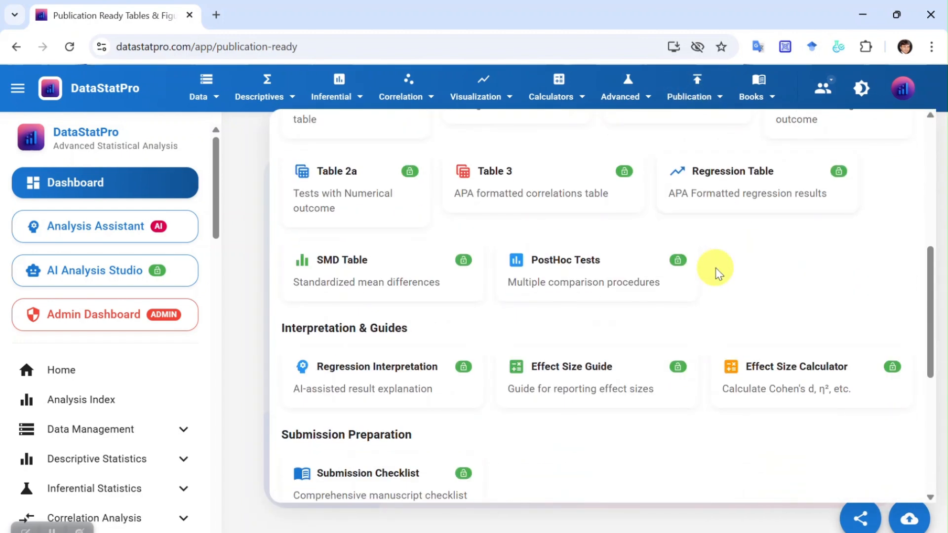
scroll(716, 268, "down", 5)
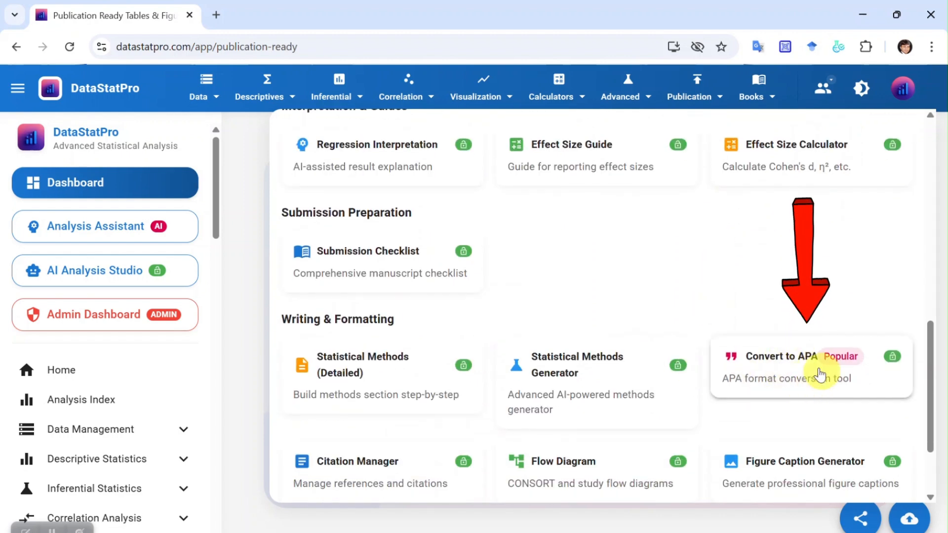
left_click(790, 378)
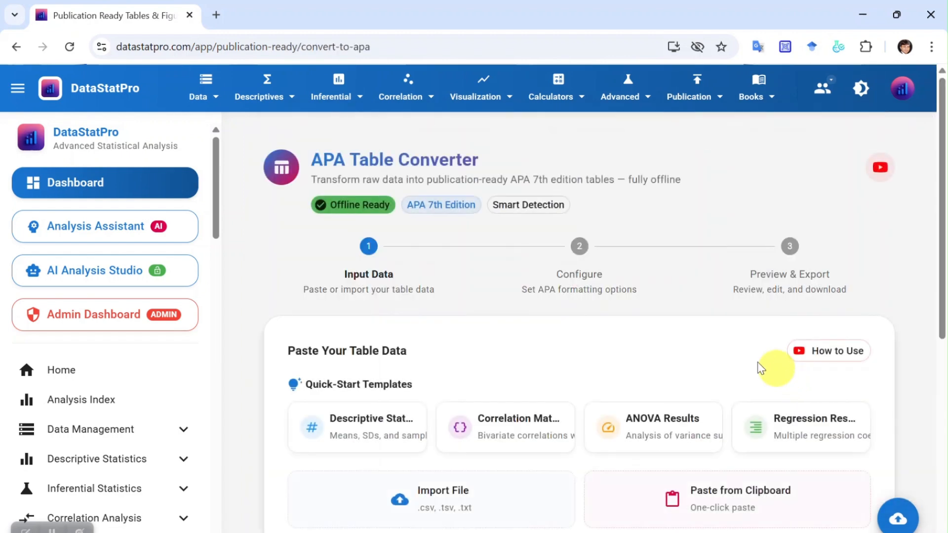
Load the Descriptive Statistics quick-start template as the table data in the APA Table Converter.
scroll(536, 282, "down", 2)
scroll(536, 281, "up", 2)
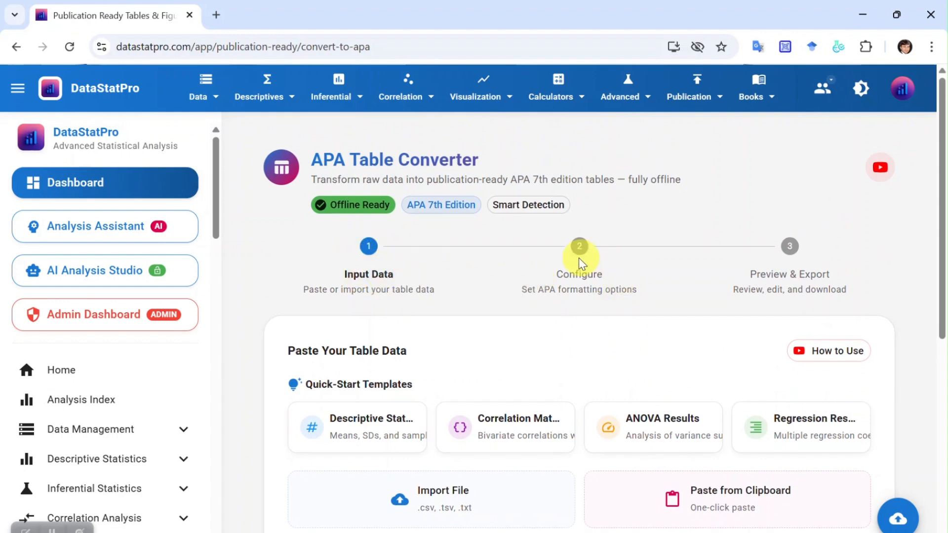
scroll(526, 282, "down", 4)
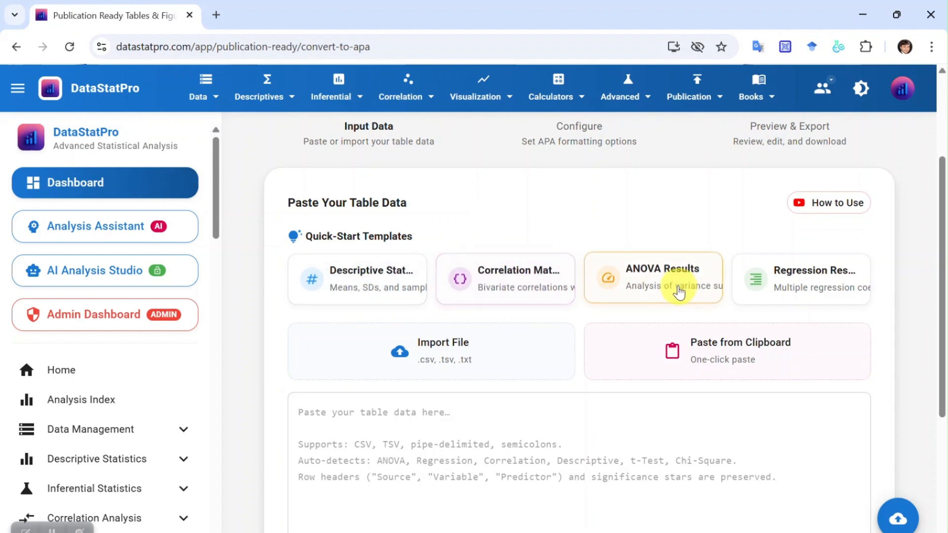
scroll(691, 315, "down", 2)
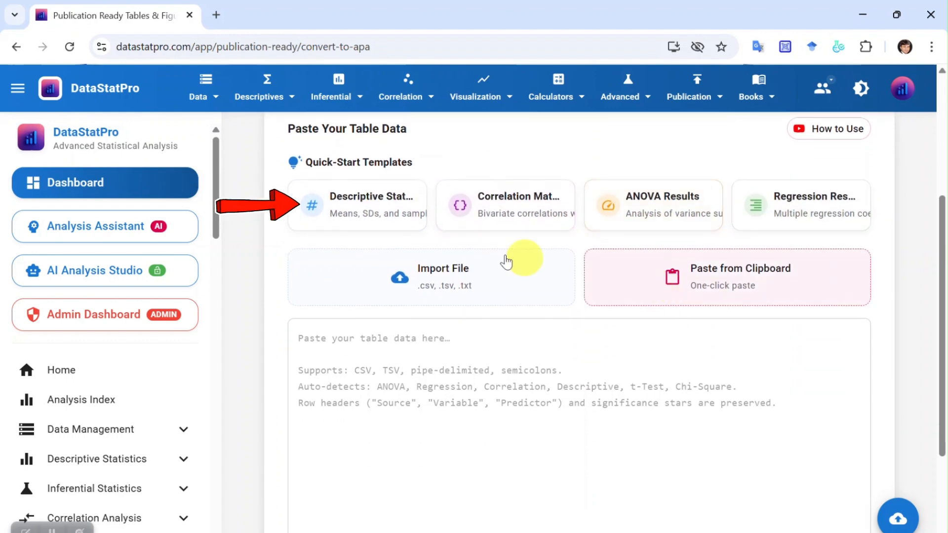
left_click(348, 219)
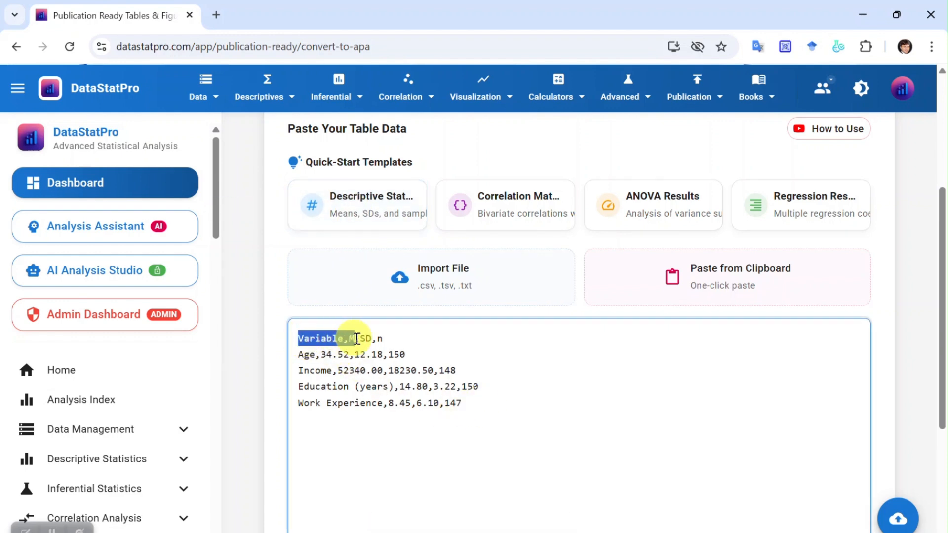
Examine the template's data rows for Age, Income, Education (years) and Work Experience.
left_click_drag(302, 357, 397, 357)
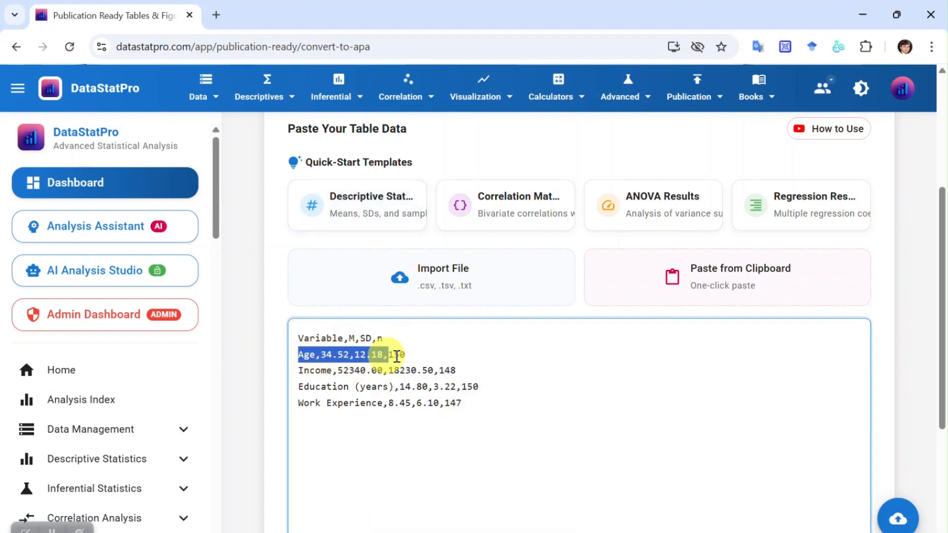
left_click_drag(297, 371, 459, 372)
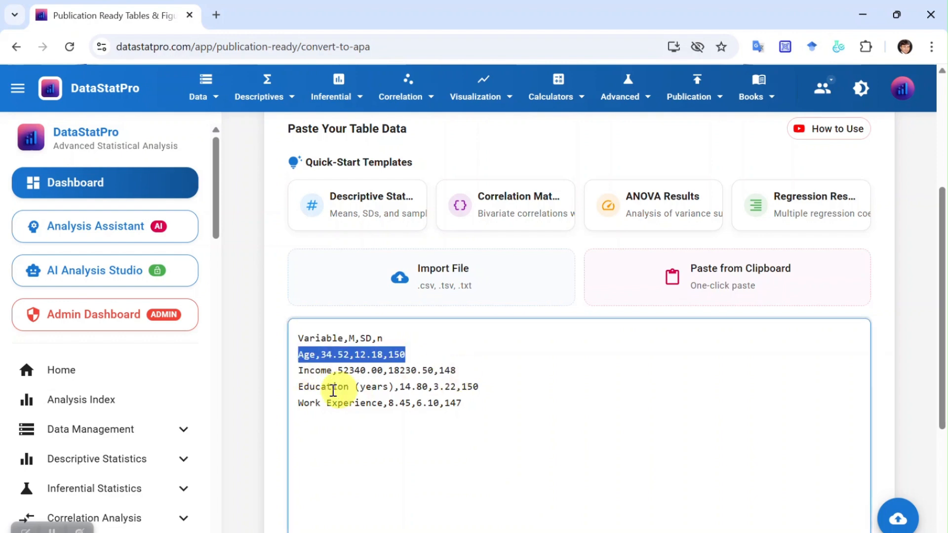
left_click_drag(311, 389, 472, 389)
left_click_drag(303, 404, 450, 404)
scroll(489, 395, "down", 5)
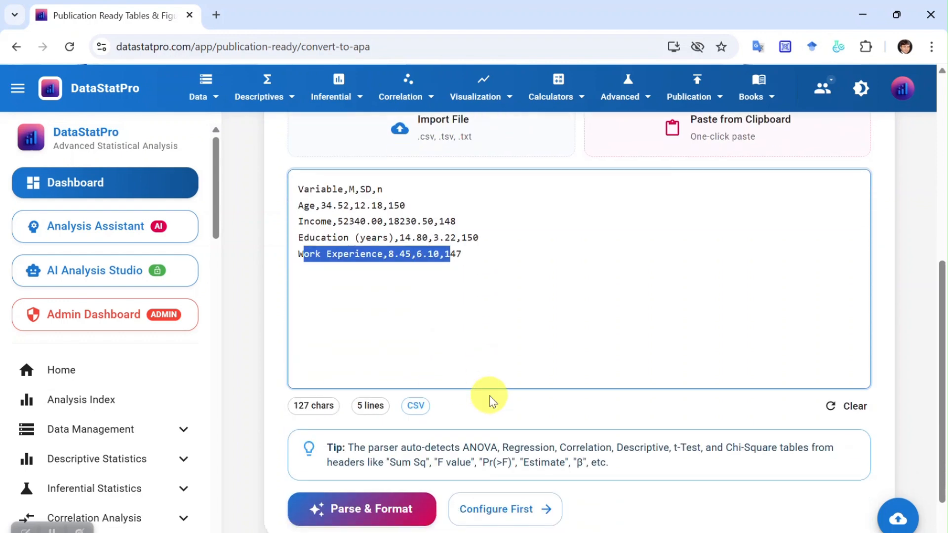
Open the APA configuration settings before parsing and change the table title to "Descriptive Analysis".
left_click(520, 438)
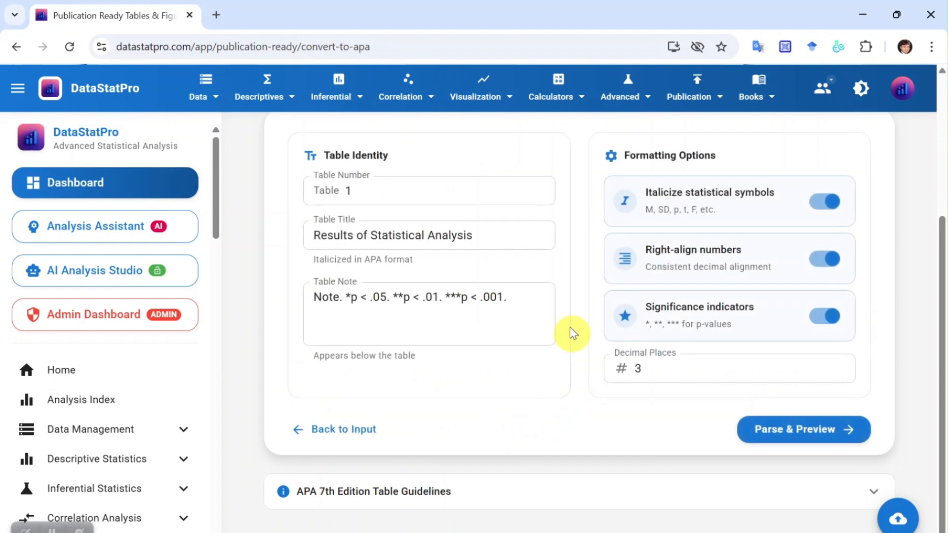
left_click(384, 192)
left_click_drag(371, 235, 327, 235)
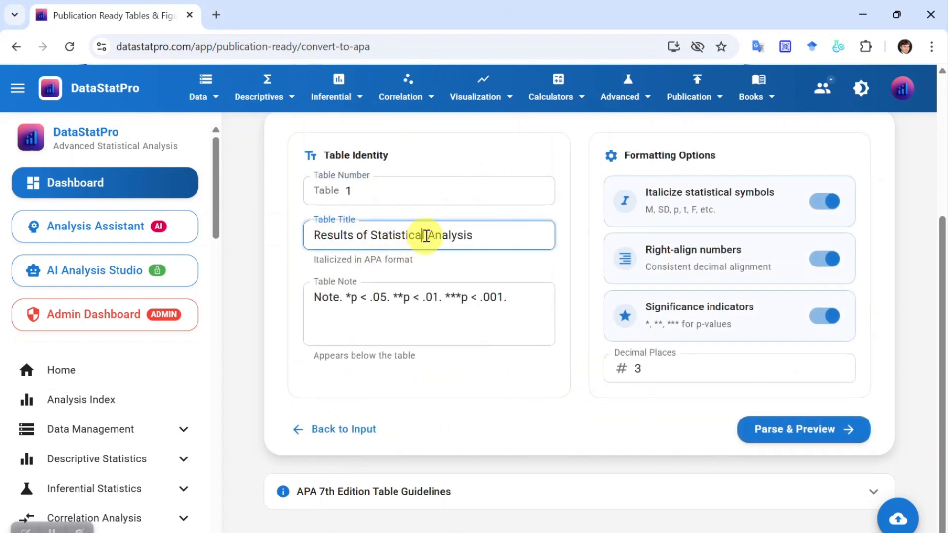
left_click_drag(425, 235, 288, 238)
type("Descriptive")
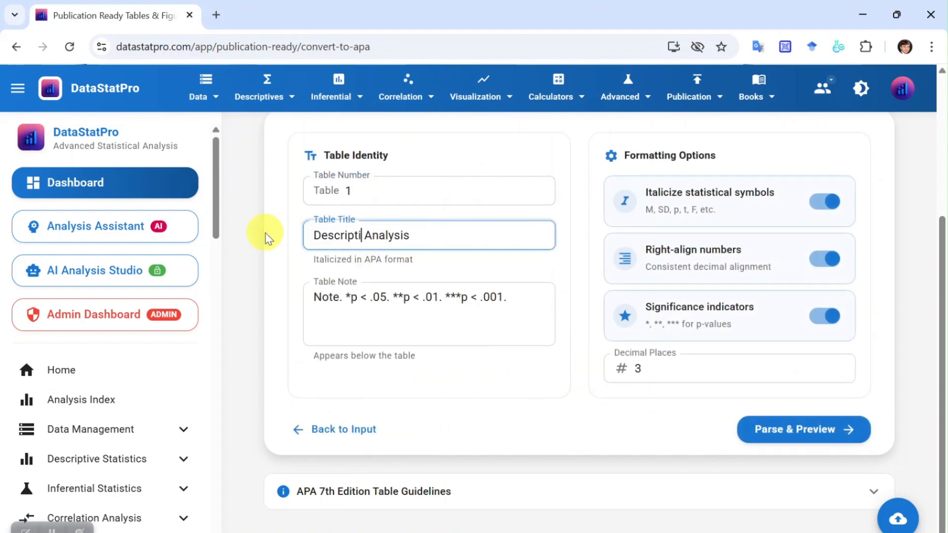
Set the decimal places to 2 and review the table note, significance, alignment and italics options.
triple_click(348, 303)
left_click(551, 290)
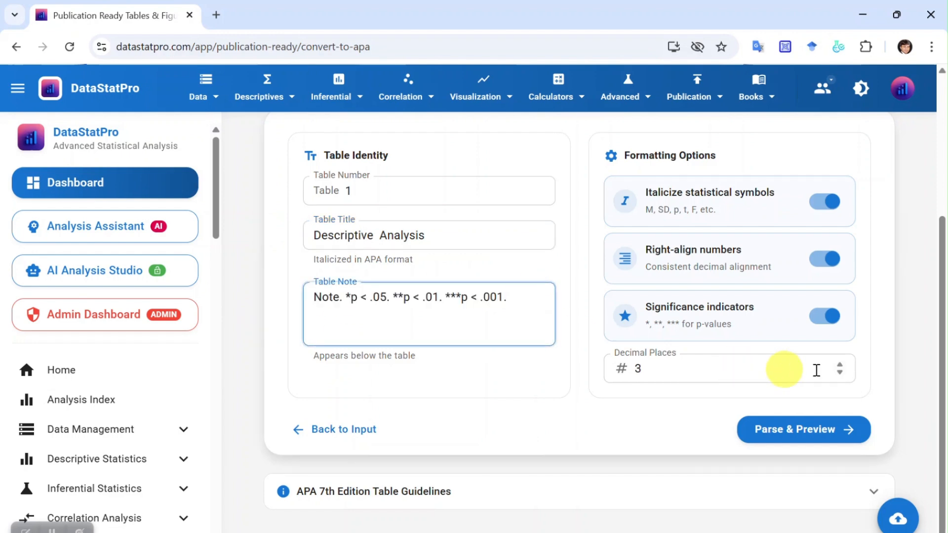
left_click(840, 376)
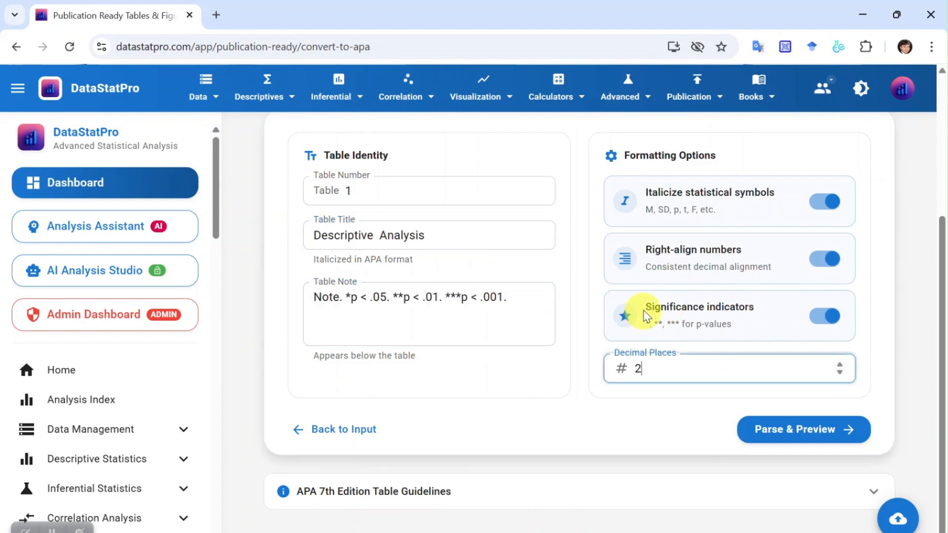
left_click_drag(644, 310, 758, 330)
left_click_drag(646, 247, 789, 284)
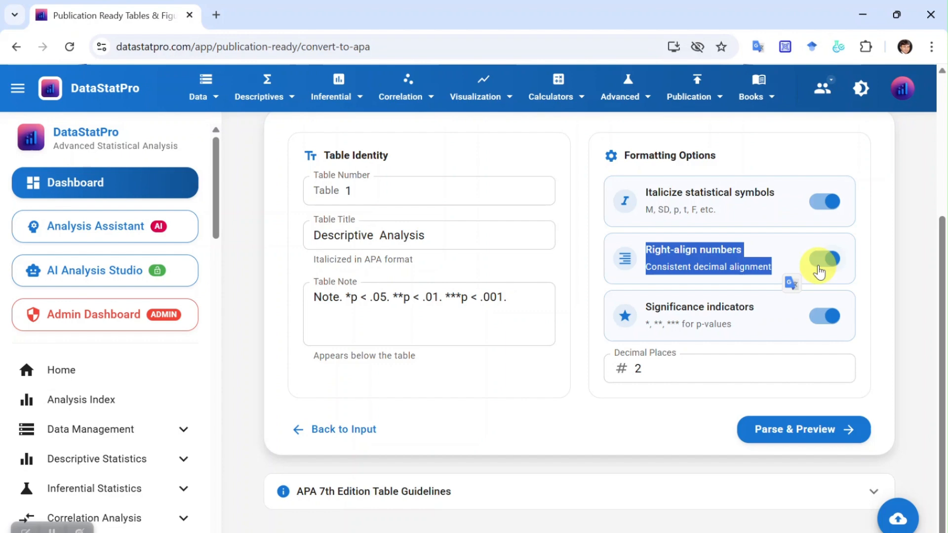
left_click_drag(651, 193, 763, 216)
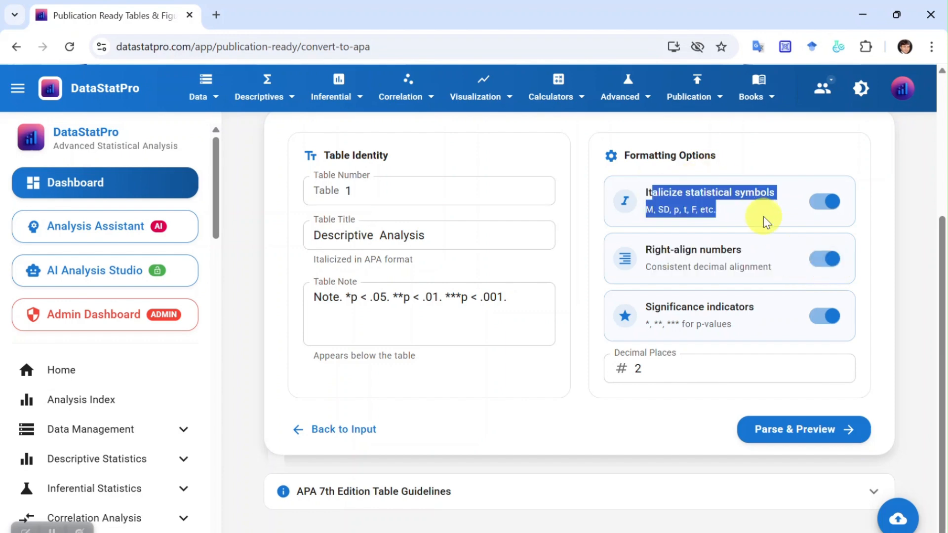
Return to the input data, then parse and format it as an APA table.
left_click(313, 441)
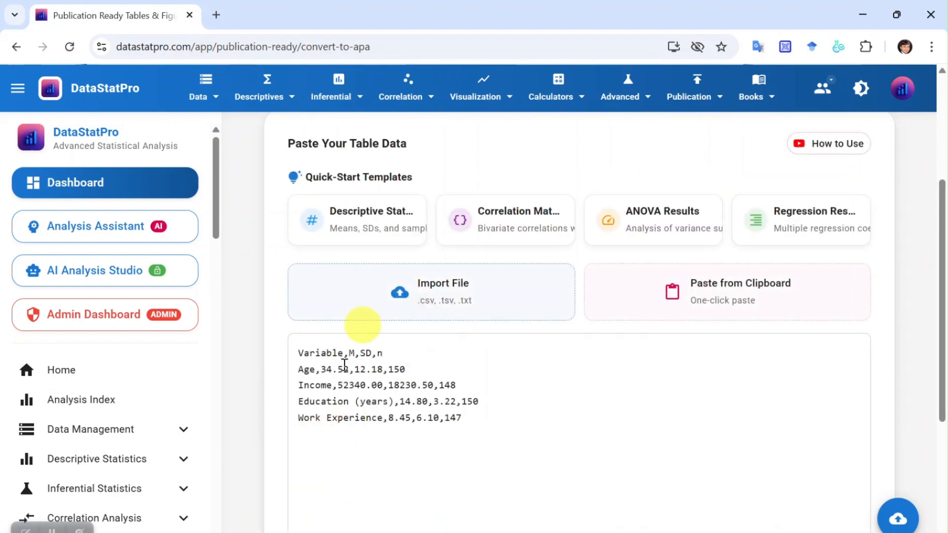
scroll(420, 410, "down", 4)
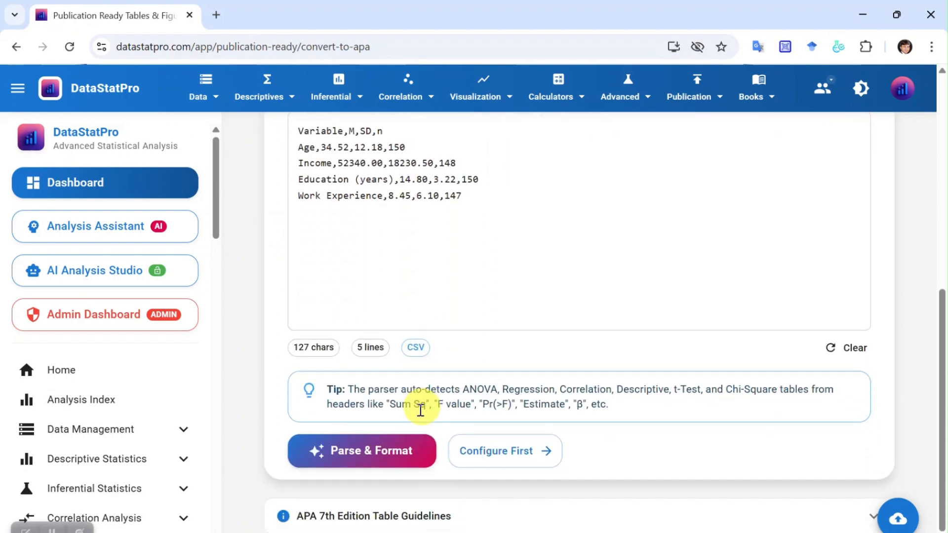
left_click(376, 462)
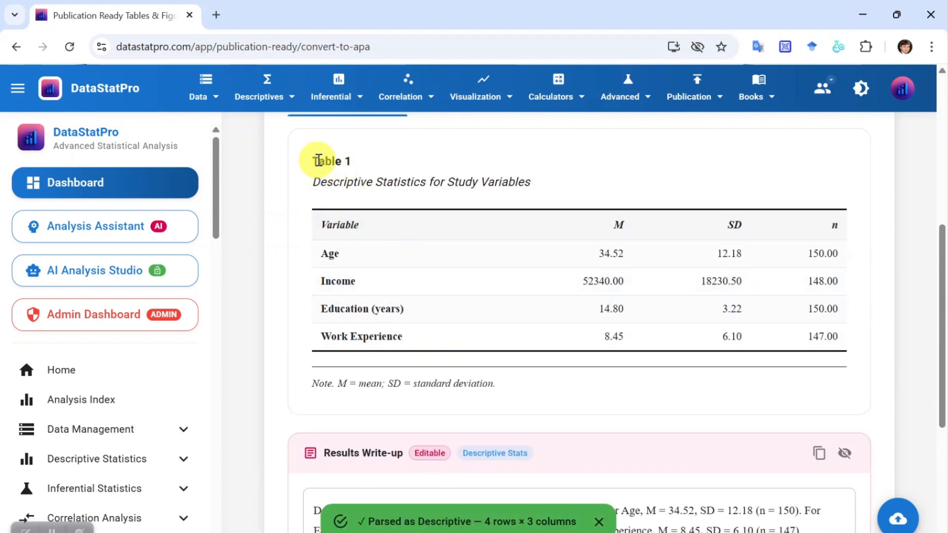
Review the formatted APA table in the visual preview and the results write-up below it.
left_click_drag(329, 170, 688, 377)
scroll(336, 374, "down", 3)
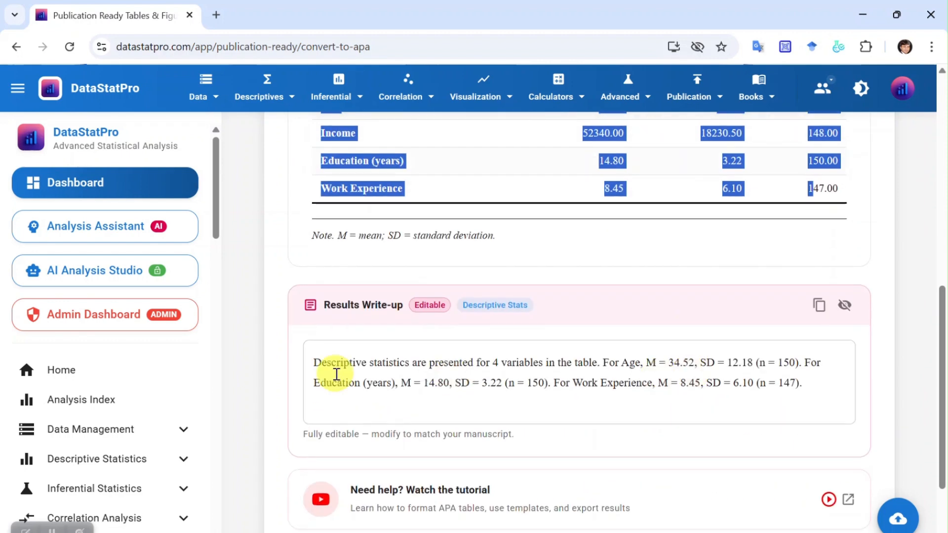
left_click(310, 359)
left_click_drag(797, 383, 313, 364)
scroll(572, 390, "up", 6)
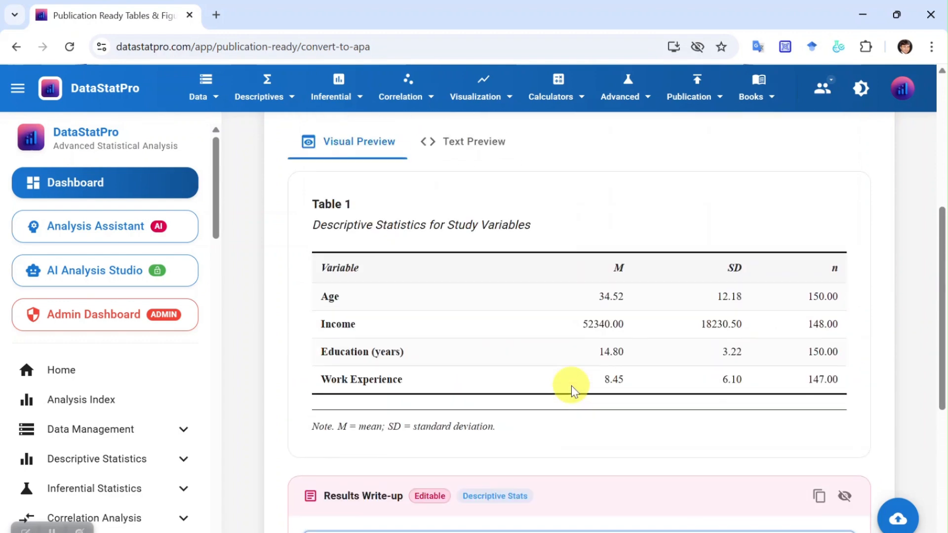
Export the descriptive statistics table as a Word document and save it in the Downloads folder.
scroll(581, 382, "up", 2)
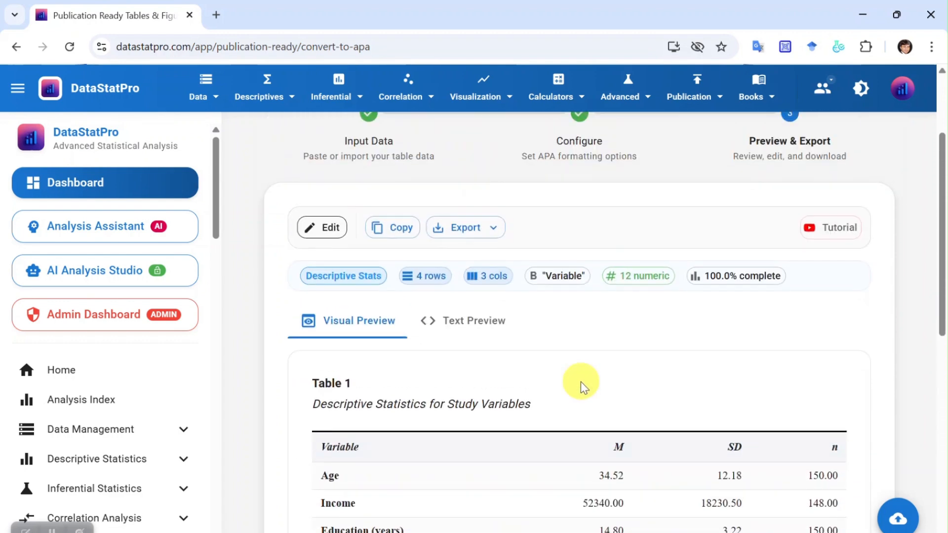
left_click(501, 238)
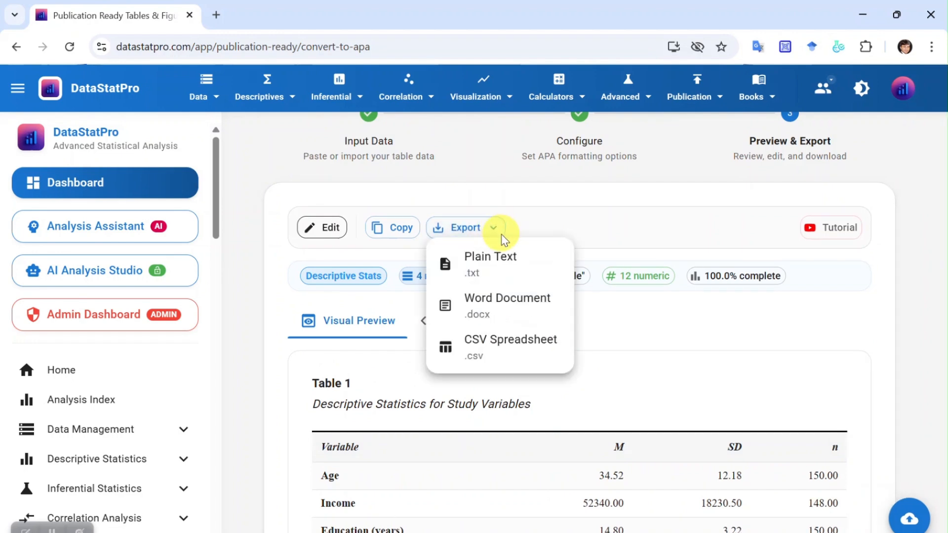
left_click(502, 309)
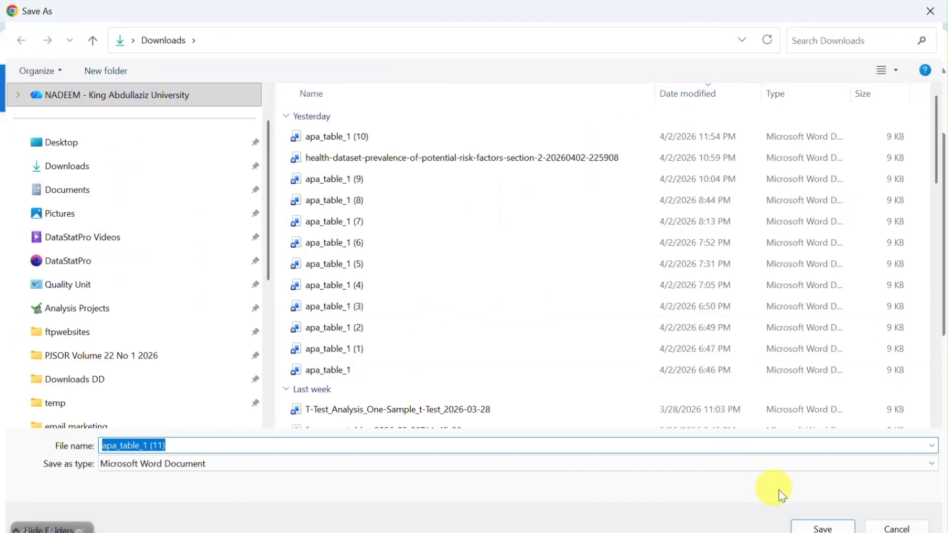
left_click(833, 529)
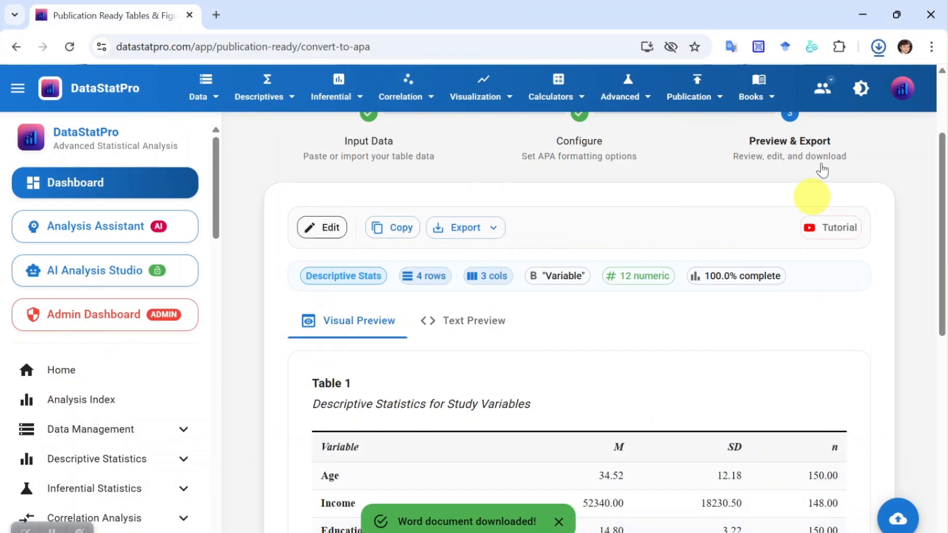
Open the downloaded Word document, examine its descriptive statistics table, note and write-up, and close it.
left_click(878, 46)
left_click(736, 122)
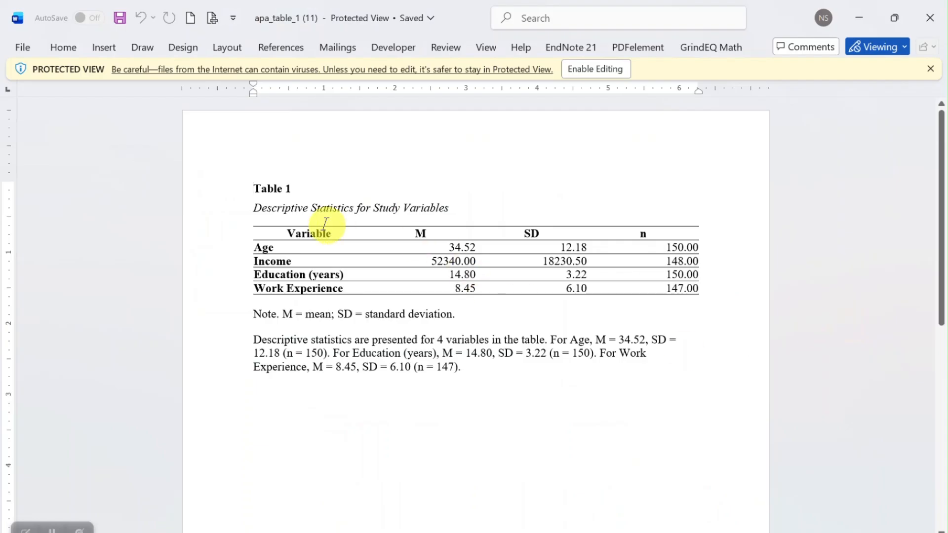
left_click_drag(259, 191, 654, 394)
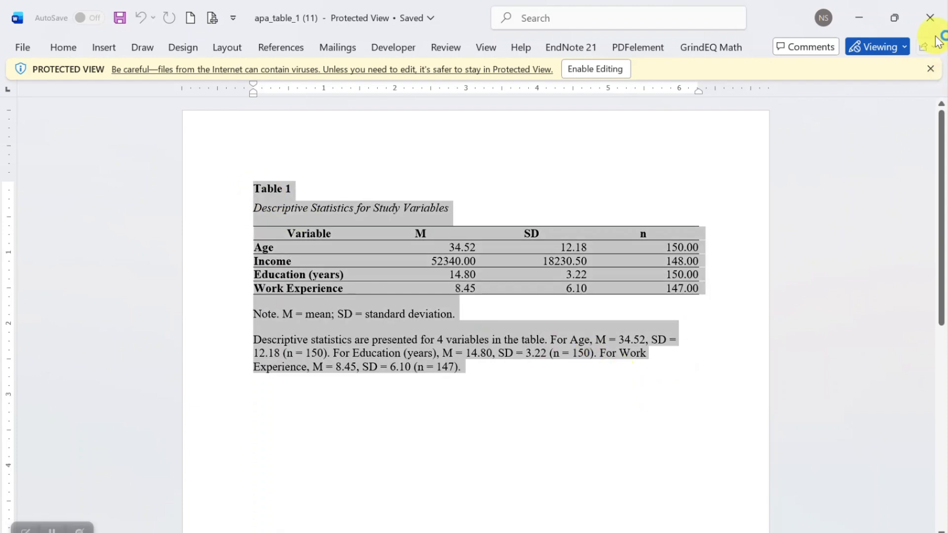
left_click(931, 19)
Return to the input data, load the Correlation Matrix template, and parse and format it as an APA table.
scroll(423, 396, "up", 3)
left_click(371, 248)
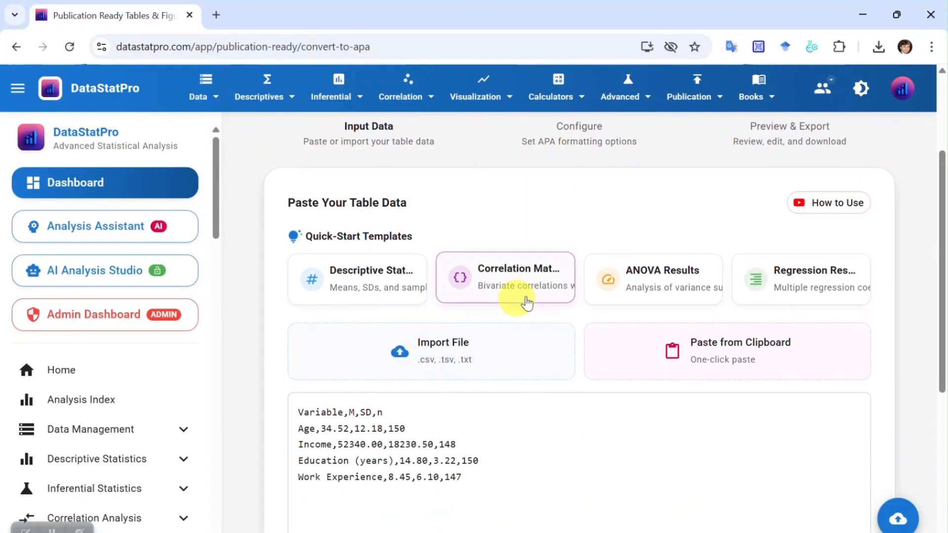
left_click(527, 302)
scroll(370, 435, "down", 1)
left_click(371, 435)
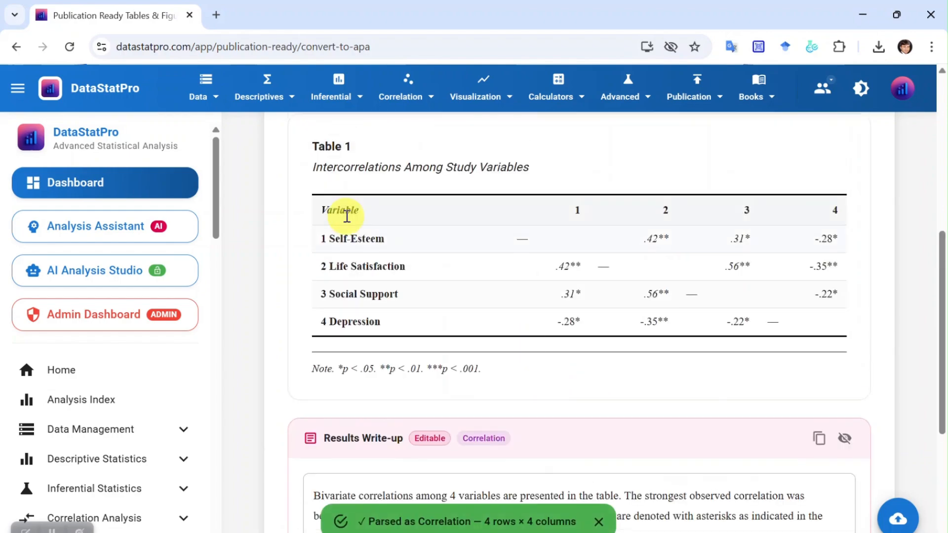
Review the formatted intercorrelations table and its results write-up.
left_click_drag(304, 144, 677, 364)
scroll(317, 348, "down", 3)
left_click_drag(315, 348, 368, 390)
scroll(541, 380, "up", 8)
Export the correlation table as a Word document, save it, and open the downloaded file in Word.
left_click(466, 361)
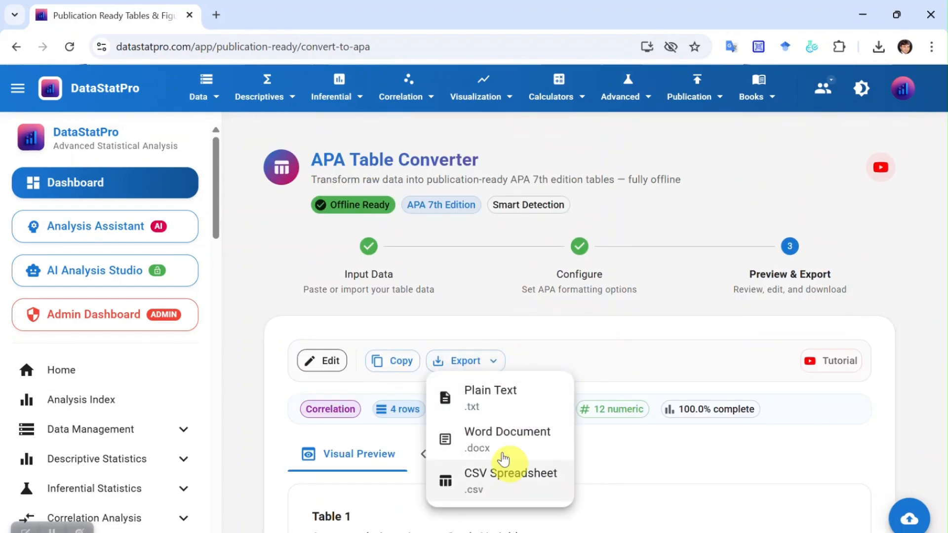
left_click(507, 433)
left_click(821, 529)
left_click(748, 93)
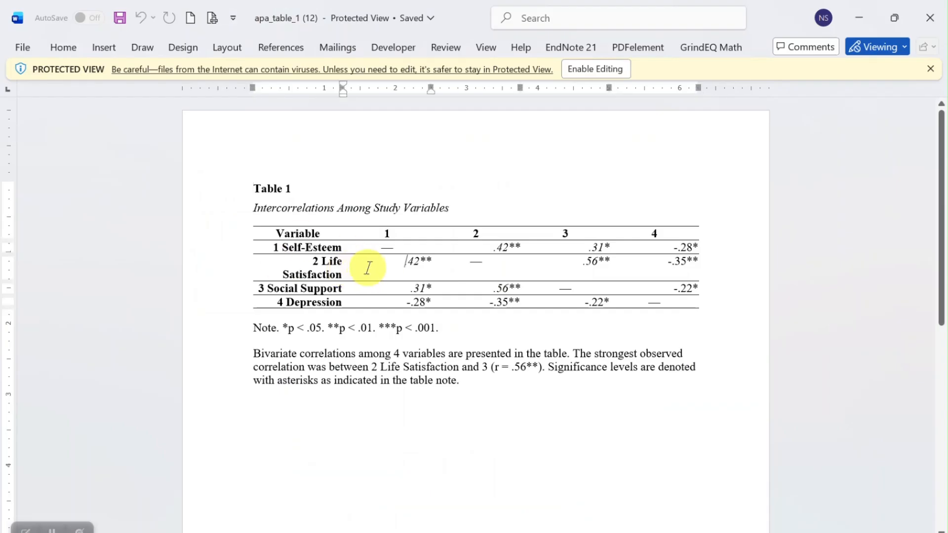
Widen the table's Variable column in Word so that "2 Life Satisfaction" fits on one line.
left_click(247, 272)
left_click(357, 325)
left_click_drag(347, 324, 390, 321)
left_click_drag(302, 287, 373, 366)
left_click(361, 292)
Left-align the Variable column of the correlation table, including its header.
left_click(248, 272)
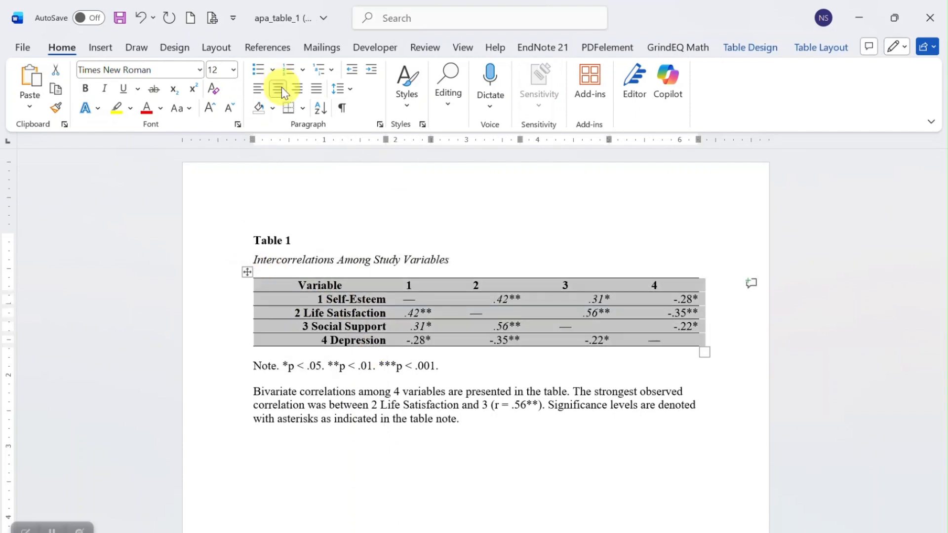
left_click(445, 339)
left_click_drag(297, 284, 321, 340)
left_click(259, 91)
left_click(667, 400)
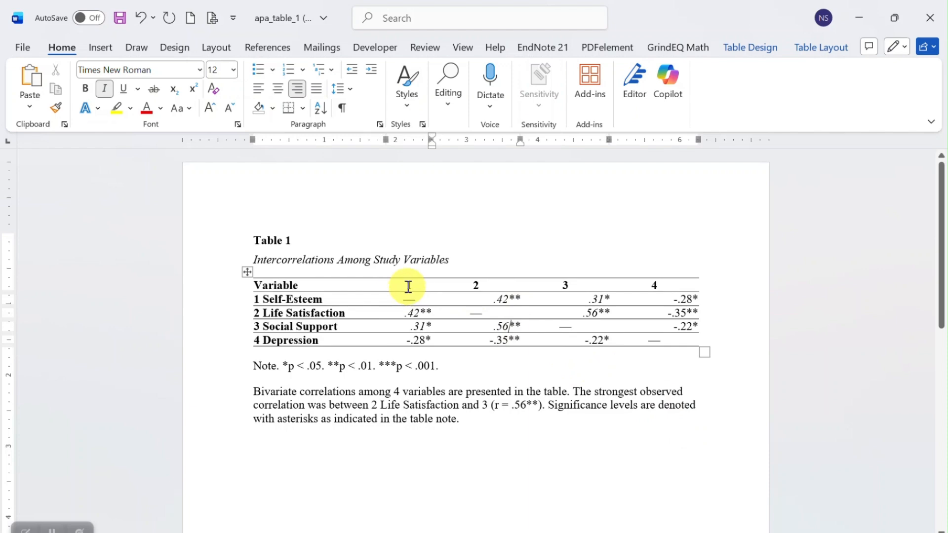
Center the four correlation columns with their headers, then close the Word document.
left_click_drag(409, 287, 661, 342)
left_click(259, 89)
left_click(278, 89)
left_click(539, 430)
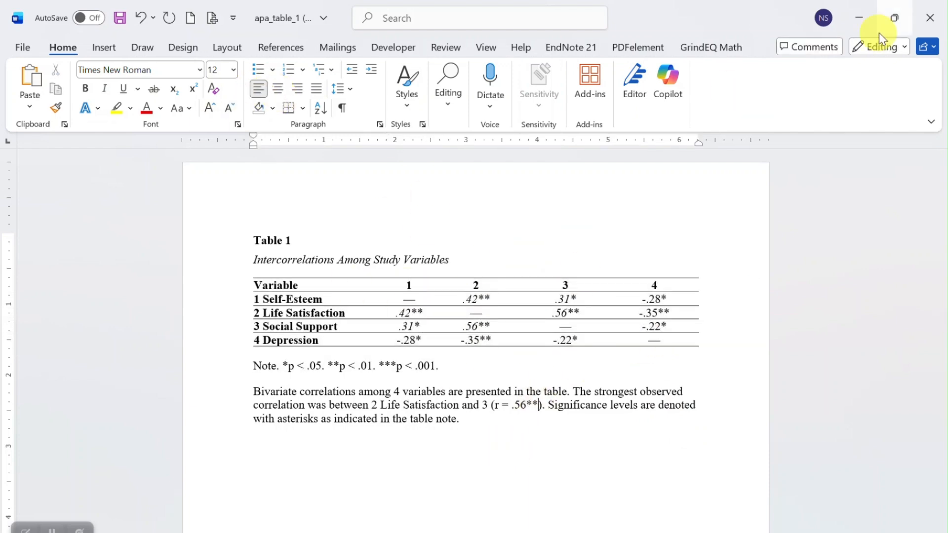
left_click(931, 18)
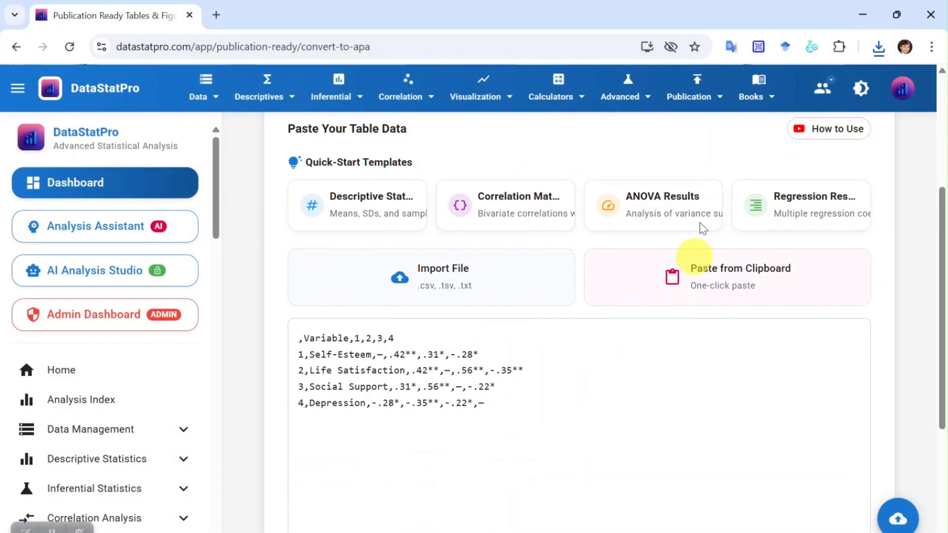
Load the ANOVA Results template, parse and format it, and review the resulting APA table and write-up.
left_click(646, 205)
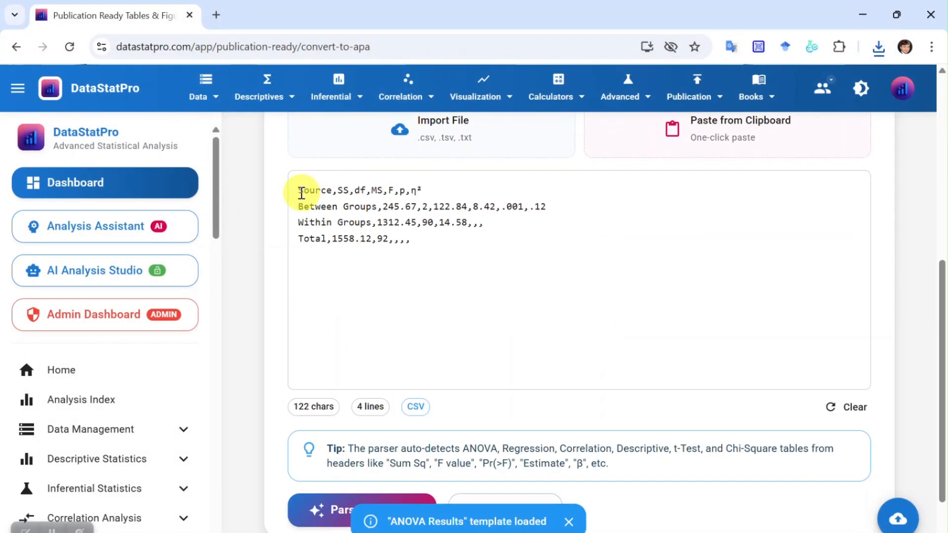
left_click_drag(411, 241, 356, 225)
scroll(356, 225, "down", 2)
left_click(395, 435)
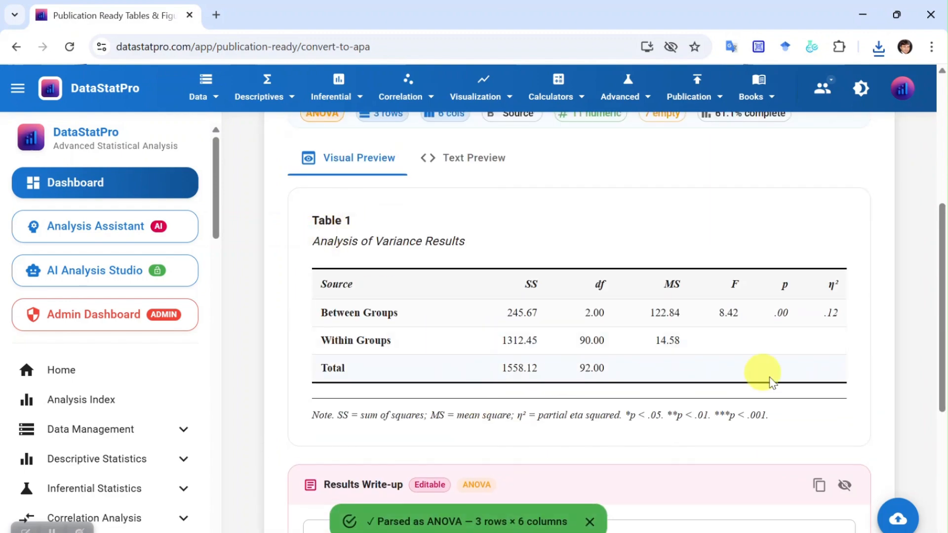
scroll(313, 393, "down", 5)
Load the Regression Results template as input data, then parse and format it as an APA table.
scroll(652, 423, "up", 10)
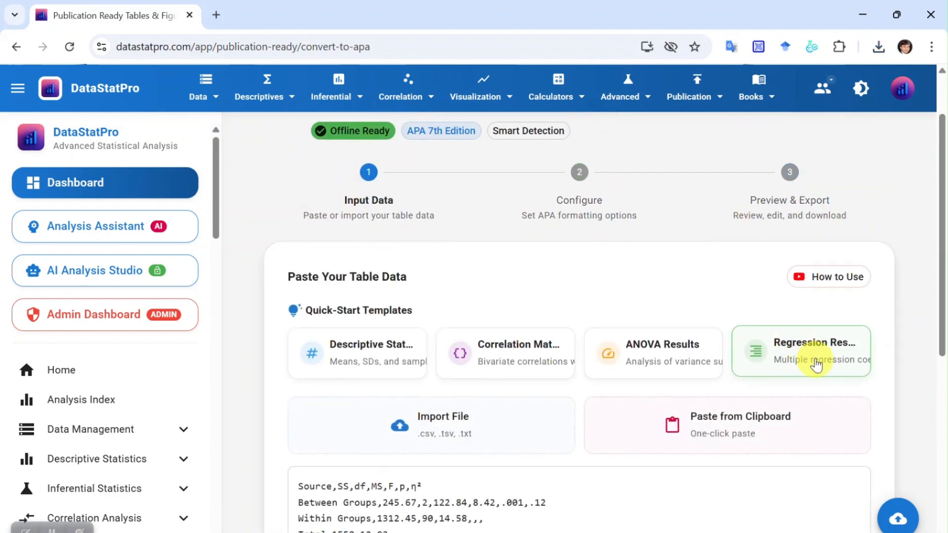
left_click(815, 364)
left_click_drag(297, 339, 648, 415)
scroll(647, 415, "down", 5)
left_click(387, 434)
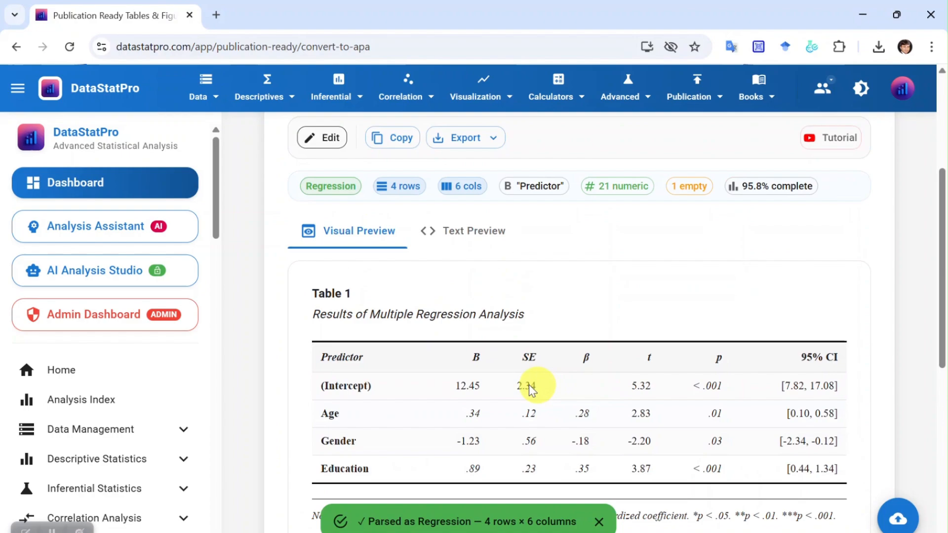
Review the formatted multiple regression table and its results write-up.
scroll(633, 423, "down", 4)
left_click_drag(314, 349, 550, 422)
scroll(551, 423, "up", 5)
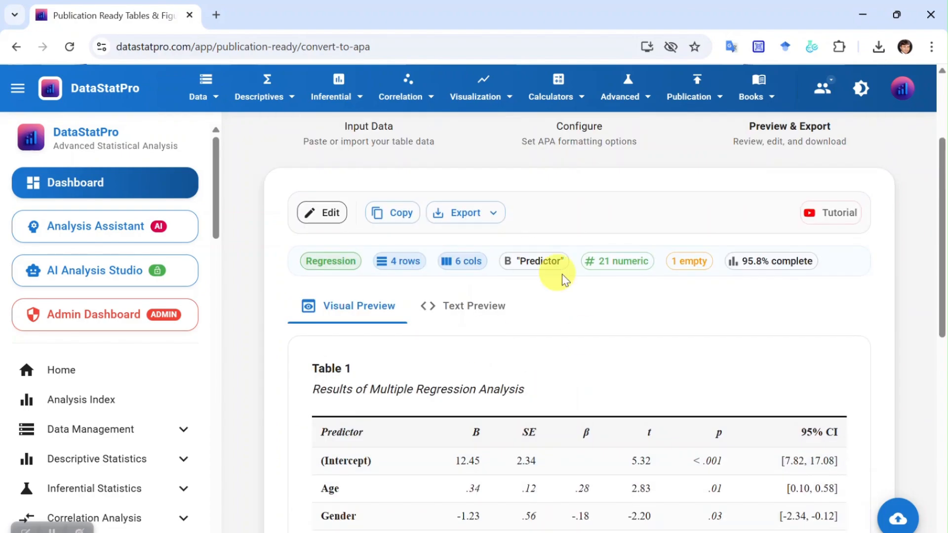
Return to the input data, then switch to Notepad and copy the two-way ANOVA table from the R output, from header through Residuals.
scroll(562, 276, "up", 4)
left_click(369, 250)
scroll(652, 472, "down", 3)
left_click(587, 523)
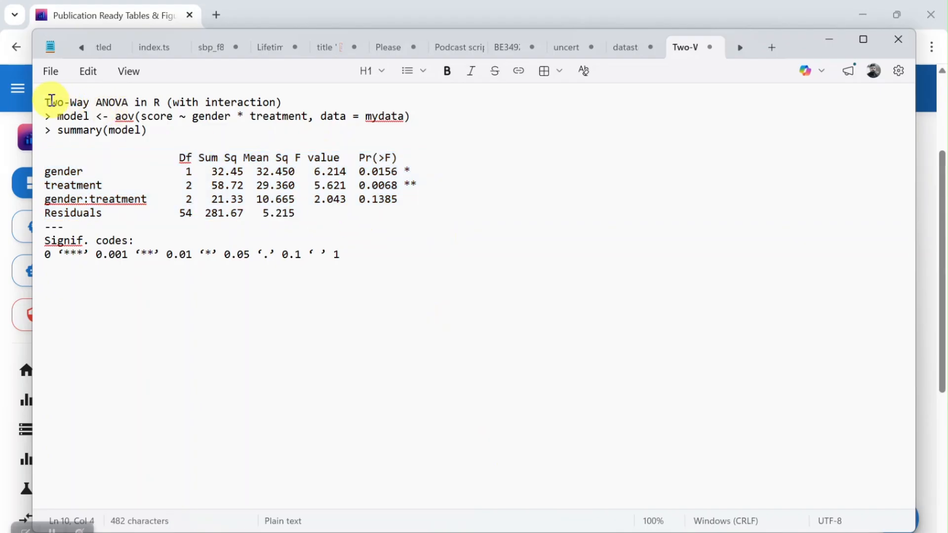
left_click_drag(47, 102, 364, 328)
left_click(361, 334)
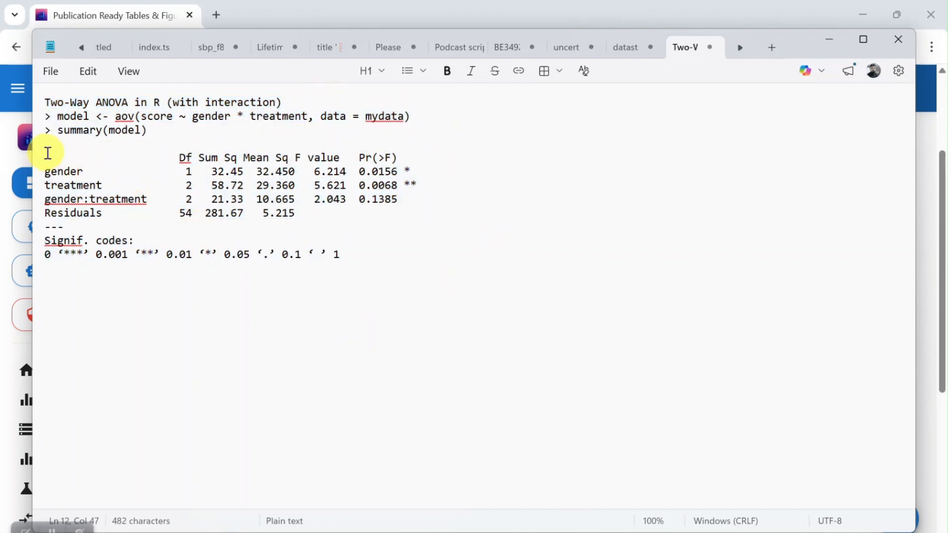
left_click_drag(46, 153, 303, 217)
Delete the existing table data in DataStatPro and paste the copied R ANOVA table from the clipboard.
left_click_drag(558, 330, 228, 255)
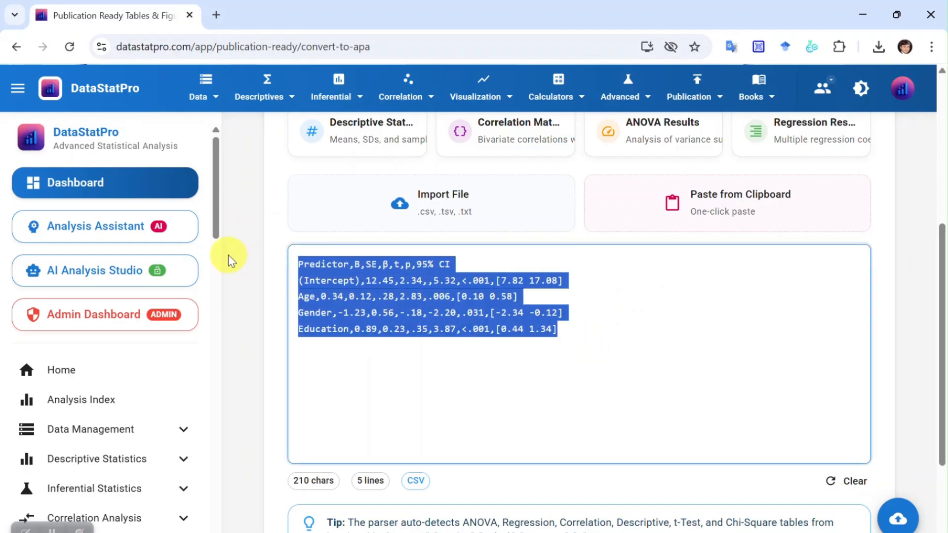
key("Delete")
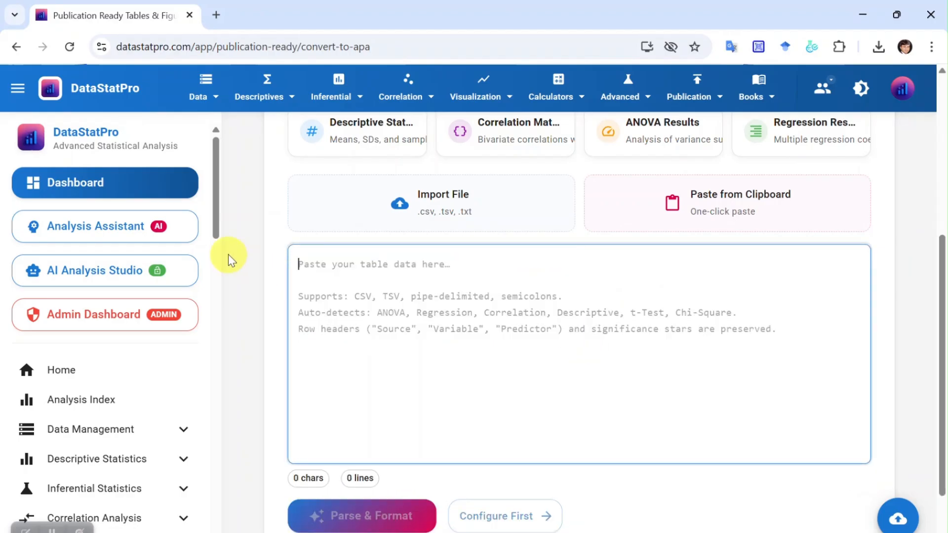
left_click(734, 217)
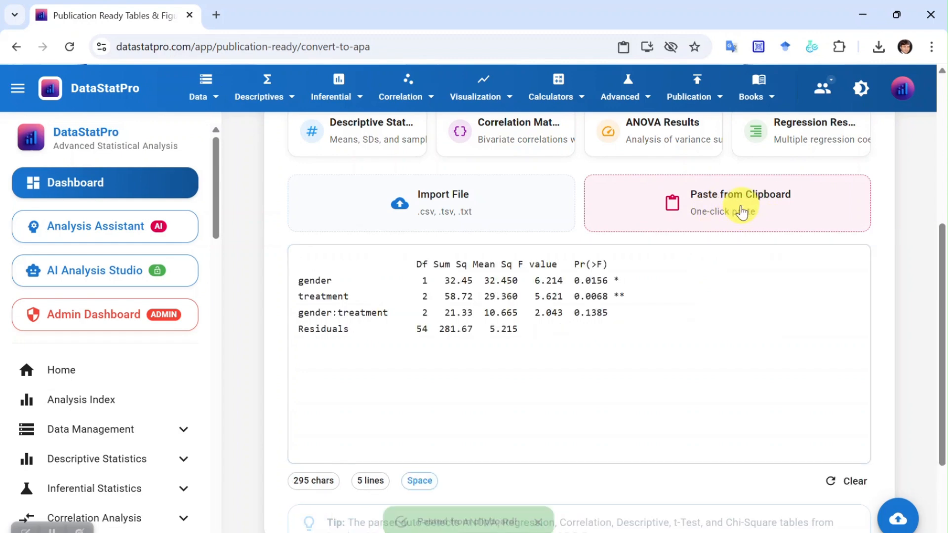
Try to parse and format the space-separated R ANOVA output, and check how its columns line up in the preview.
scroll(470, 395, "down", 1)
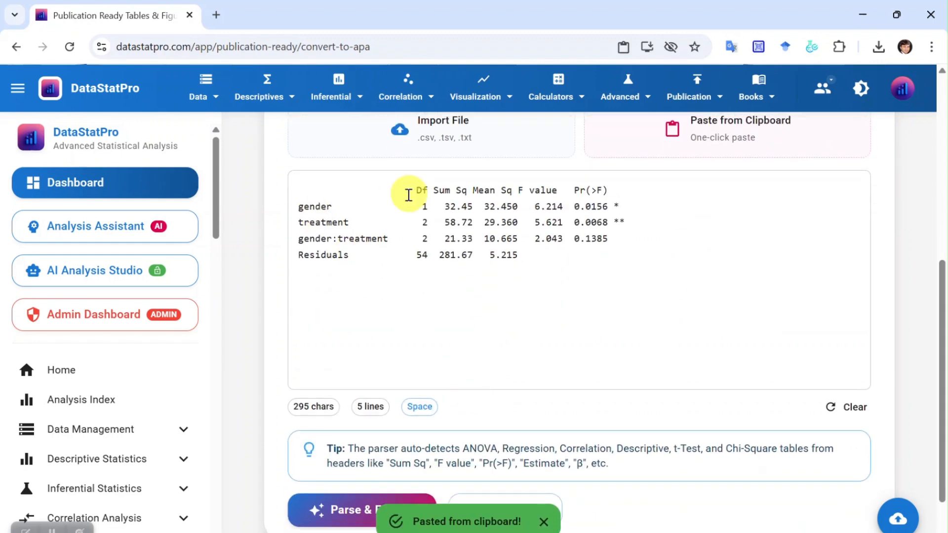
scroll(418, 419, "down", 2)
left_click(390, 443)
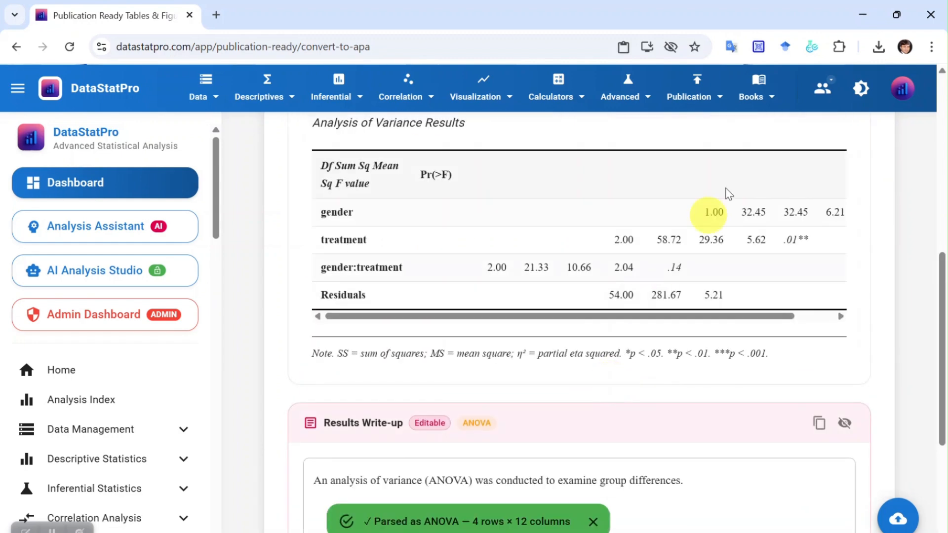
left_click_drag(441, 213, 692, 301)
scroll(494, 319, "up", 4)
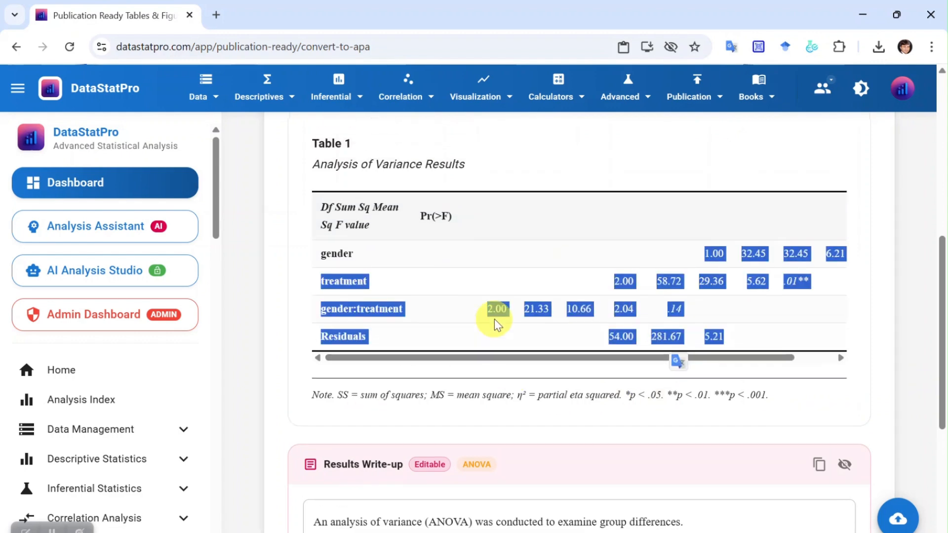
scroll(389, 235, "up", 4)
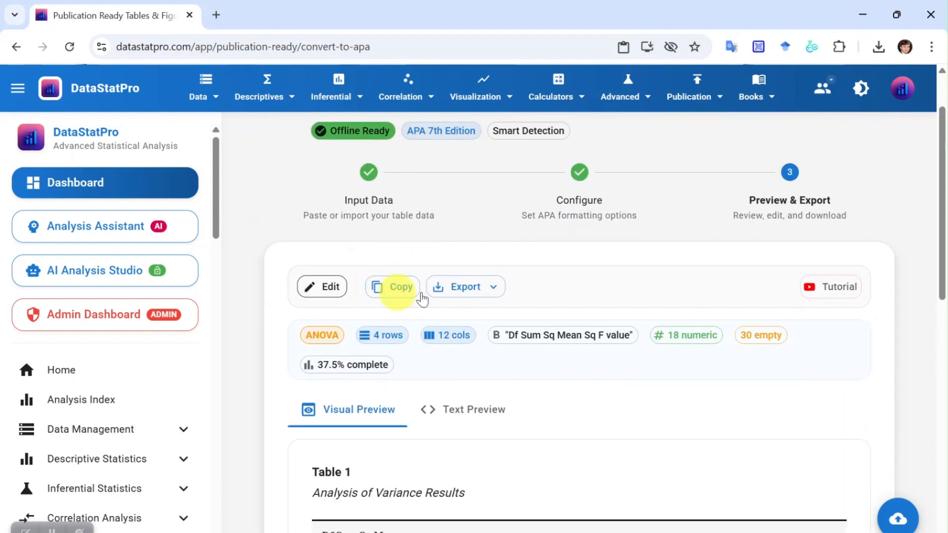
Return to the input data and separate the header's Df, Sum Sq and Mean Sq column names with commas.
left_click(379, 199)
scroll(411, 363, "down", 2)
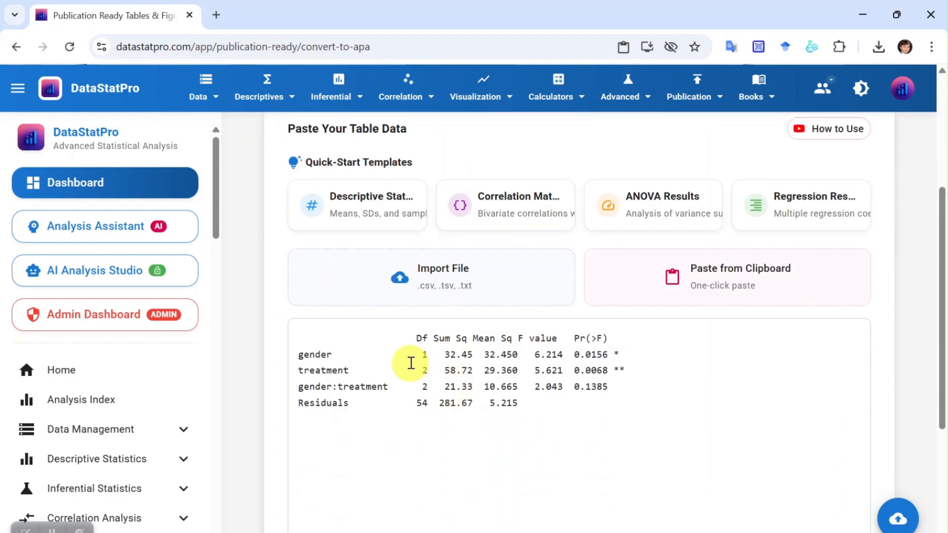
left_click(431, 341)
type(",")
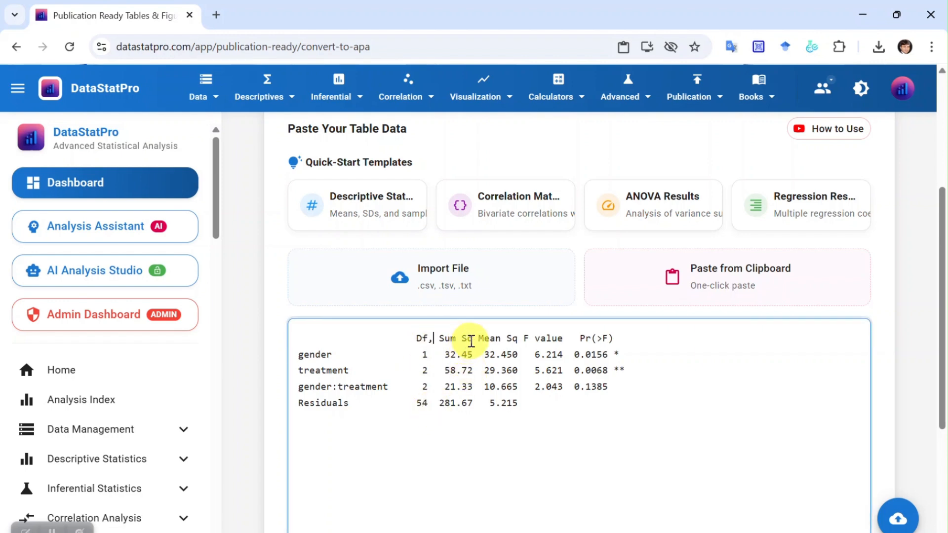
type(",")
left_click(524, 341)
type(",")
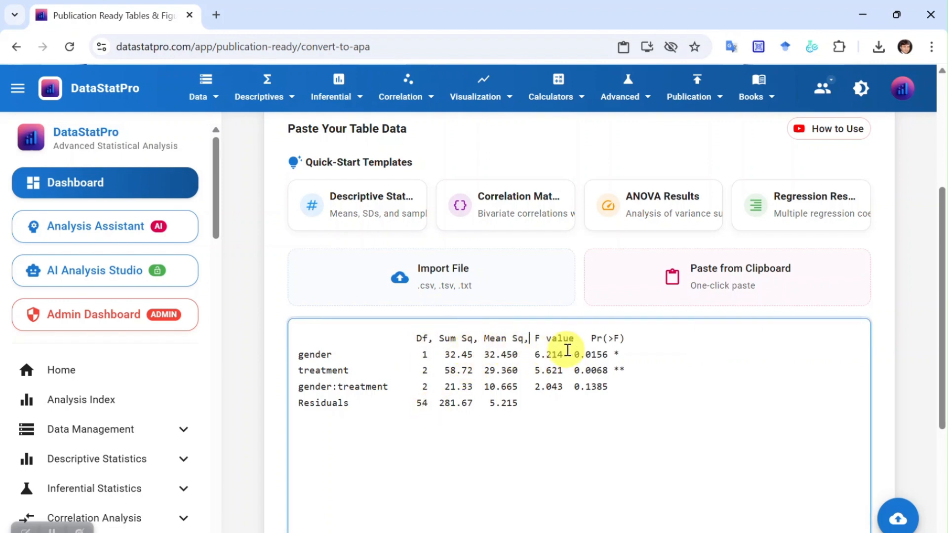
Separate the row label and values of the gender row with commas.
left_click(339, 357)
type(",")
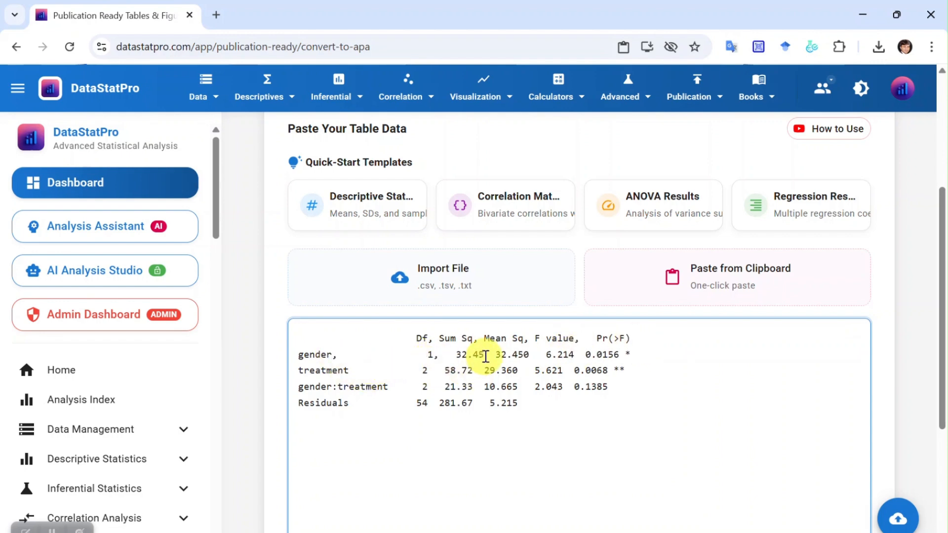
left_click(486, 357)
type(",")
left_click(585, 355)
type(",")
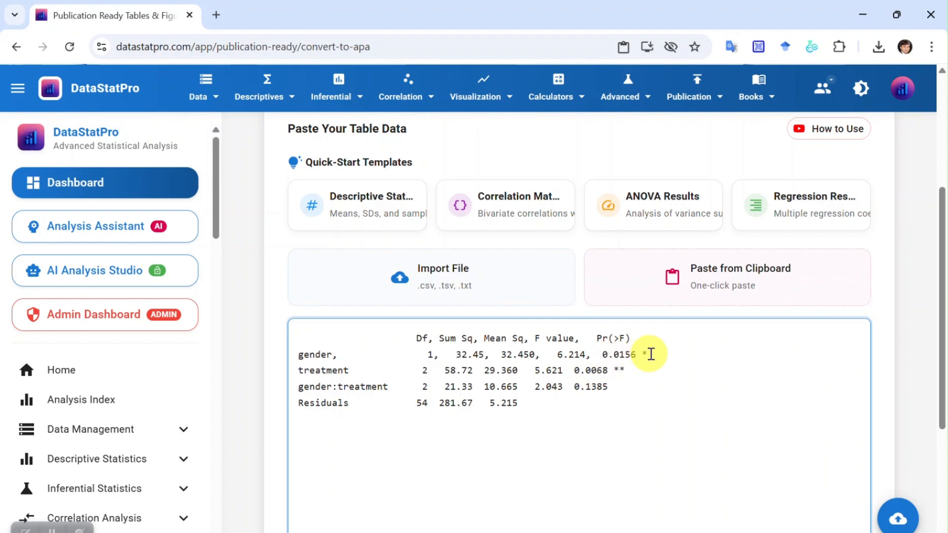
Add a comma after the row labels treatment, gender:treatment and Residuals.
left_click(350, 370)
type(",")
left_click(390, 387)
type(",")
left_click(349, 403)
type(",")
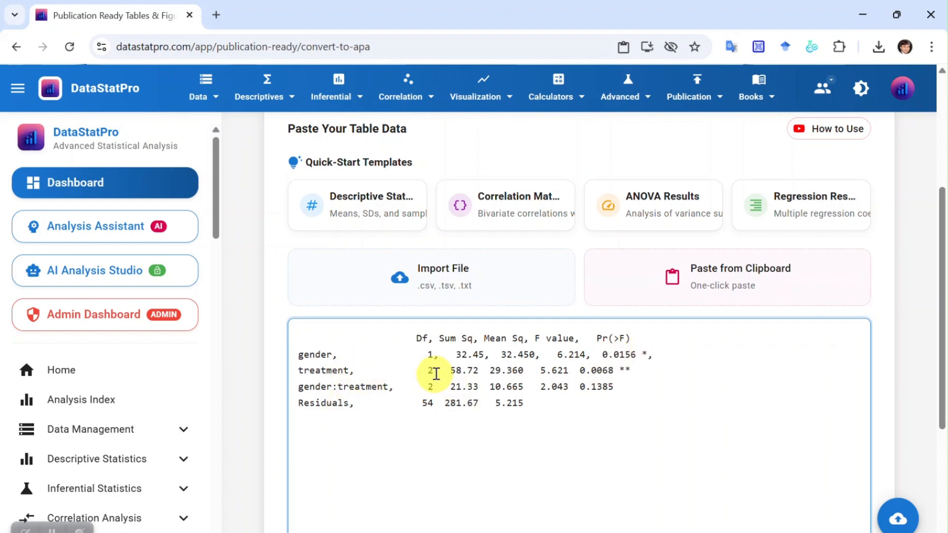
Separate the numeric values in the treatment, gender:treatment and Residuals rows with commas.
left_click(434, 404)
type(",")
left_click(485, 403)
type(",")
left_click(484, 386)
type(",")
left_click(484, 371)
type(",")
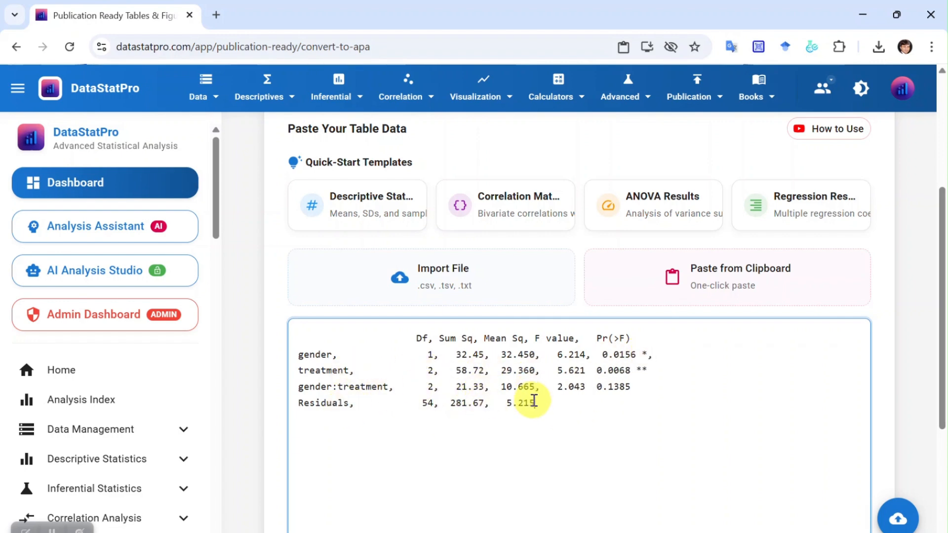
left_click(586, 387)
type(",")
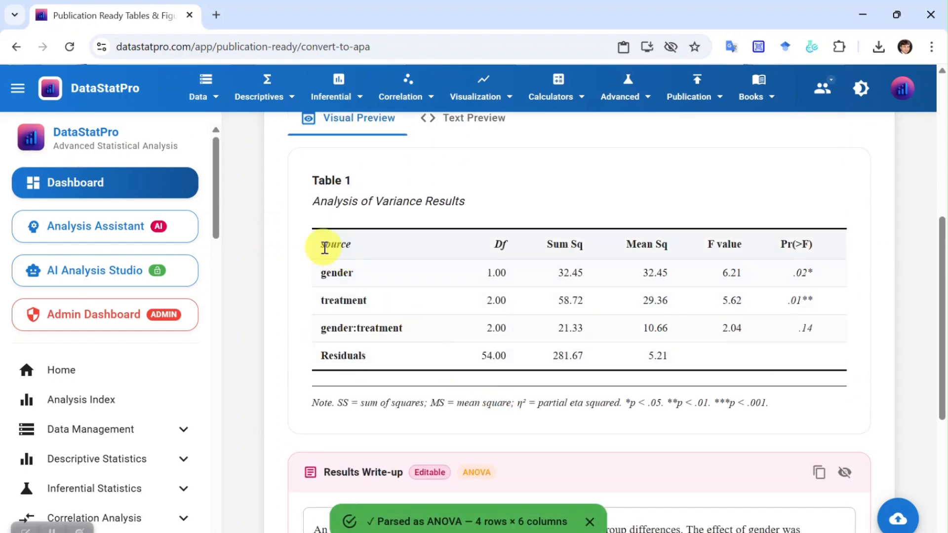
Review the reformatted ANOVA table in the visual preview, checking its column headers and values.
left_click_drag(324, 247, 734, 360)
left_click_drag(475, 301, 605, 247)
scroll(606, 353, "up", 6)
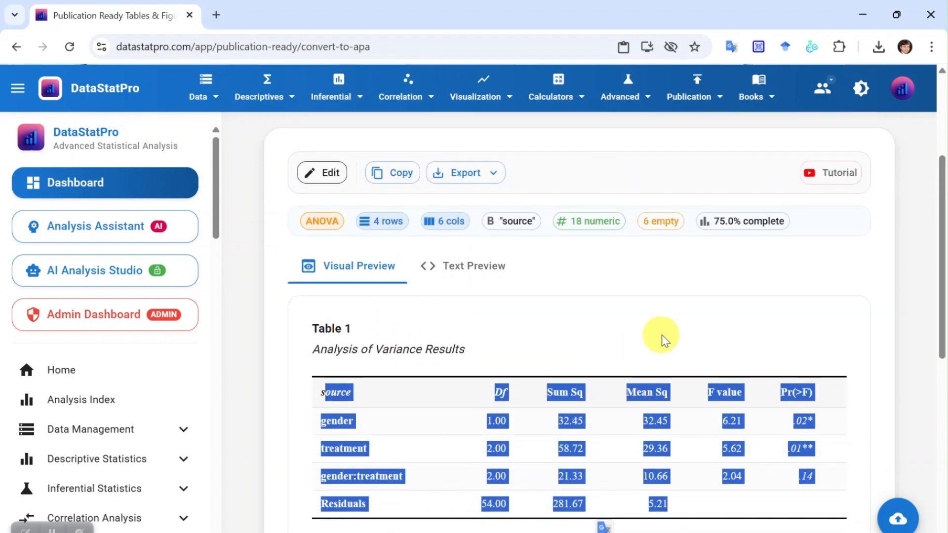
scroll(830, 346, "up", 1)
Export the ANOVA table as a Word document, save it, and open the downloaded file to review its table and write-up.
scroll(666, 306, "down", 2)
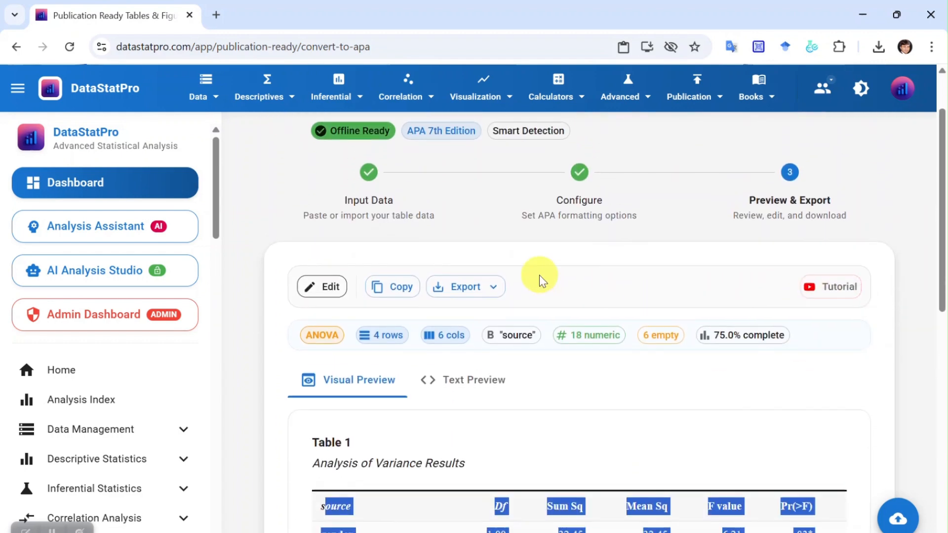
left_click(474, 288)
left_click(509, 382)
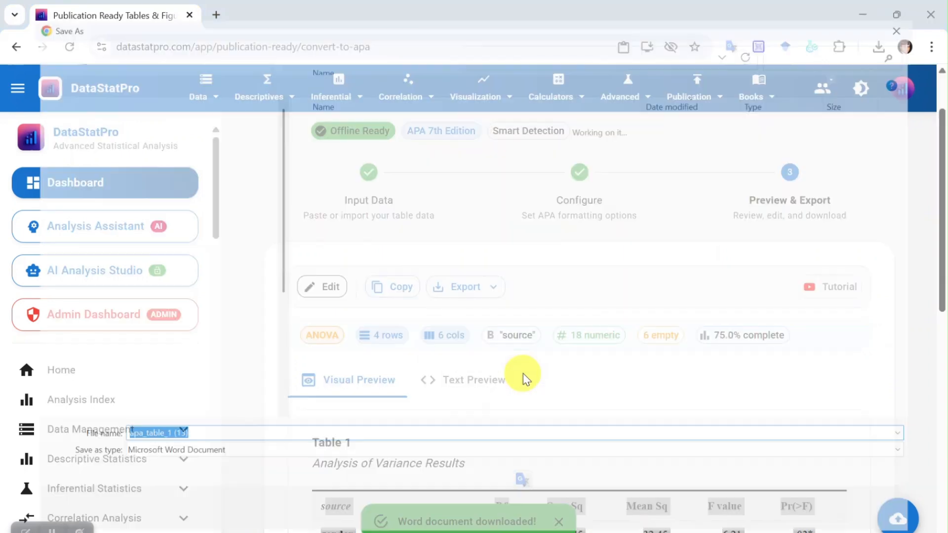
left_click(823, 529)
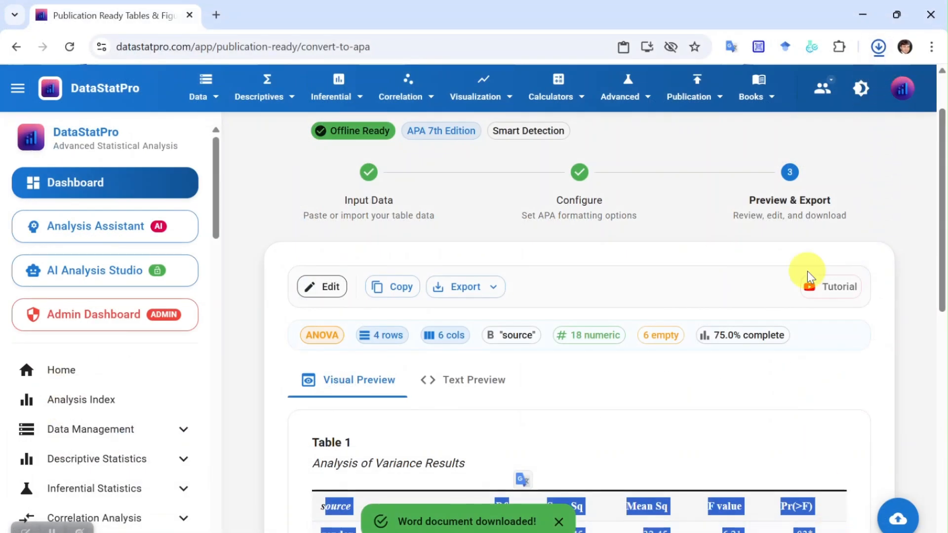
left_click(751, 94)
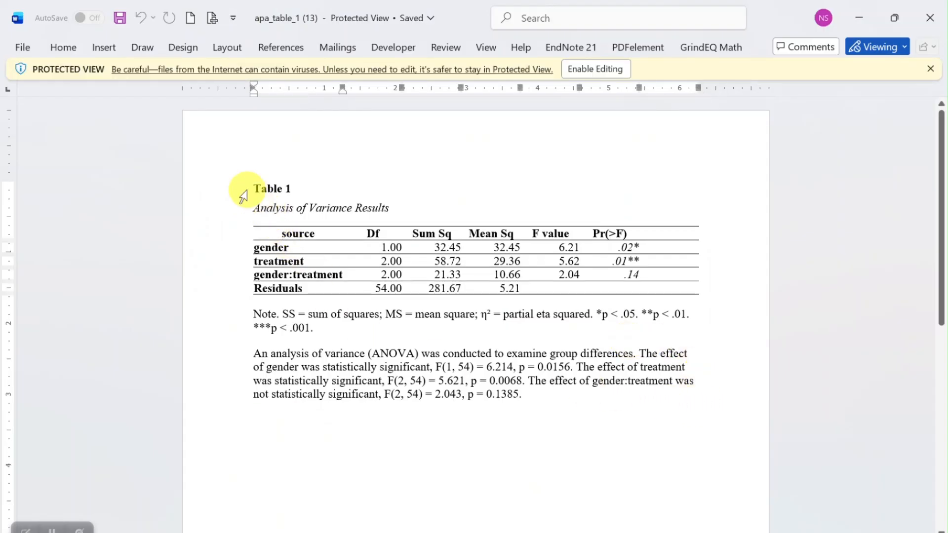
left_click_drag(278, 213, 546, 397)
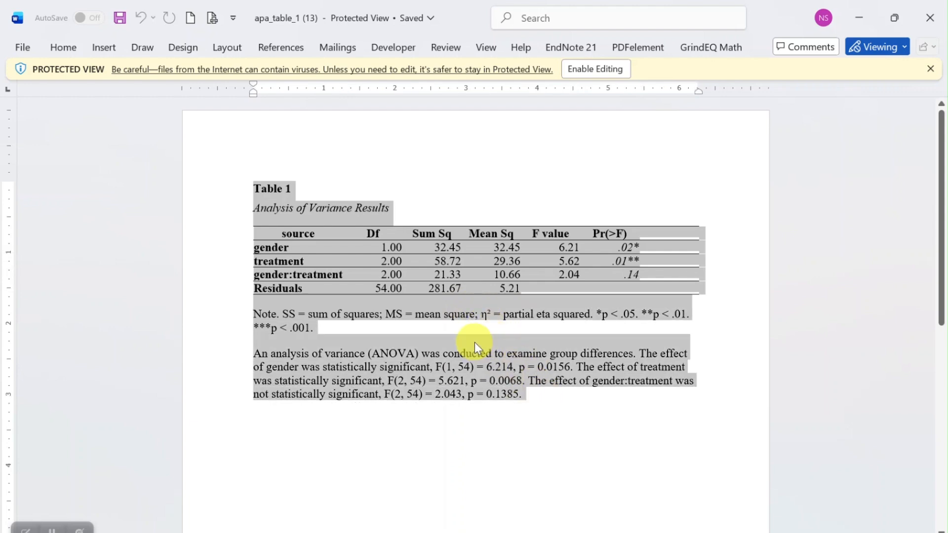